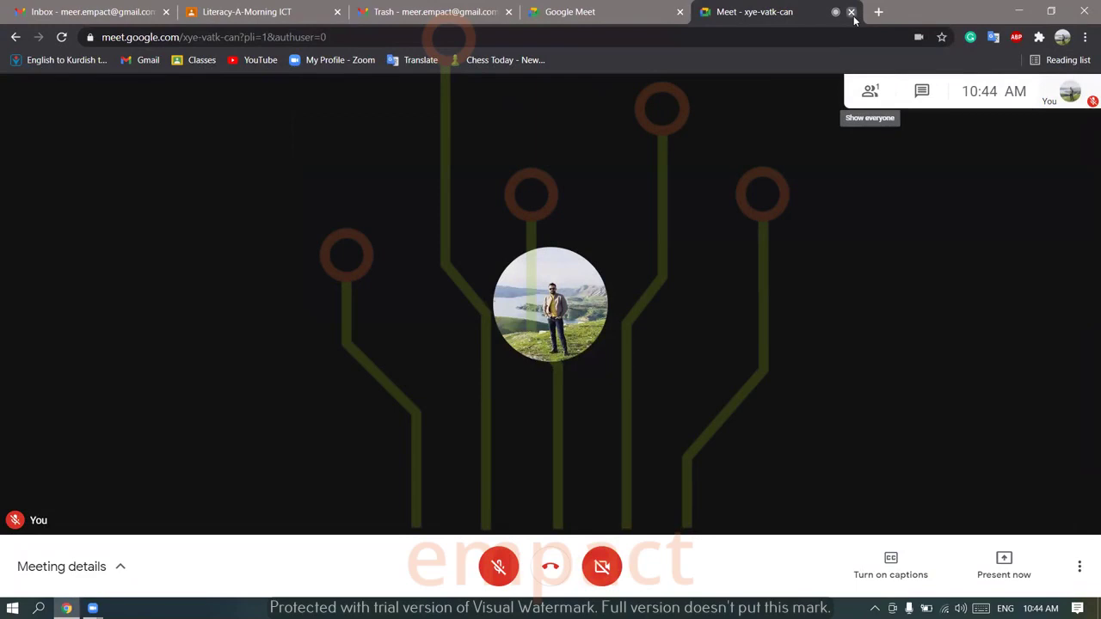
- Close the remaining Google Meet tabs and minimize the "today class" draft in Gmail
left_click(679, 12)
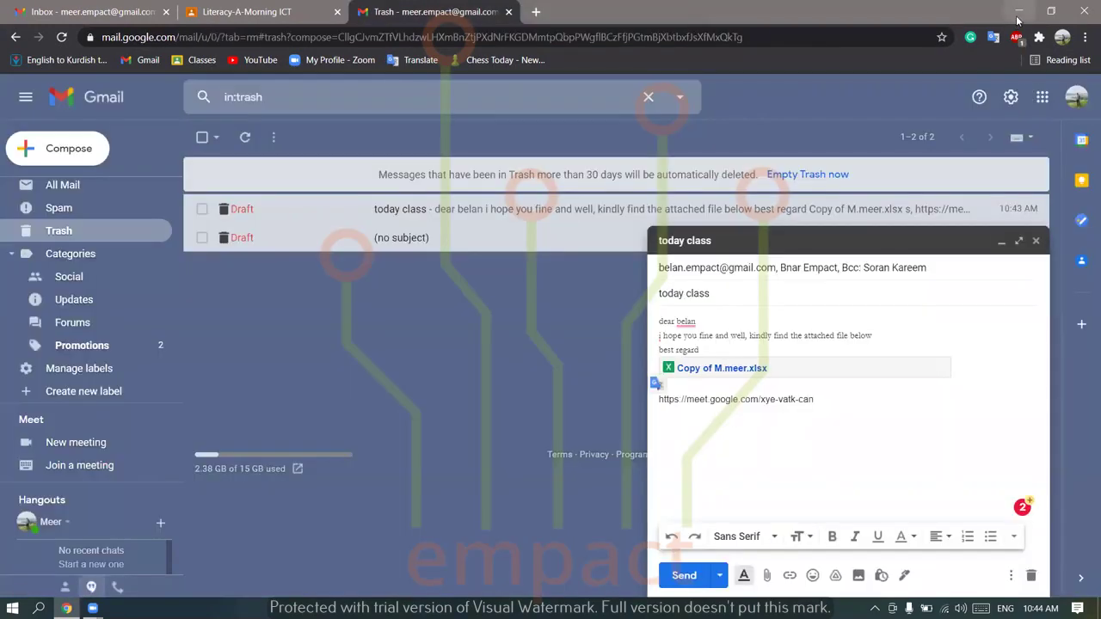
left_click(1001, 242)
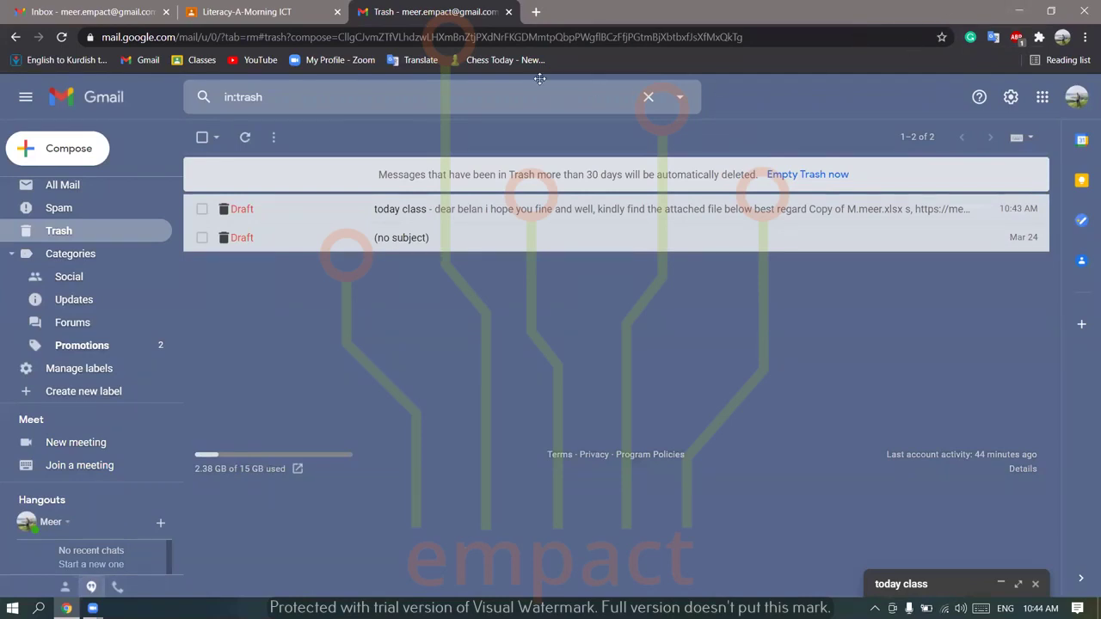
- Open the Zoom website's profile page in a new browser tab and dismiss the announcement banner
left_click(532, 13)
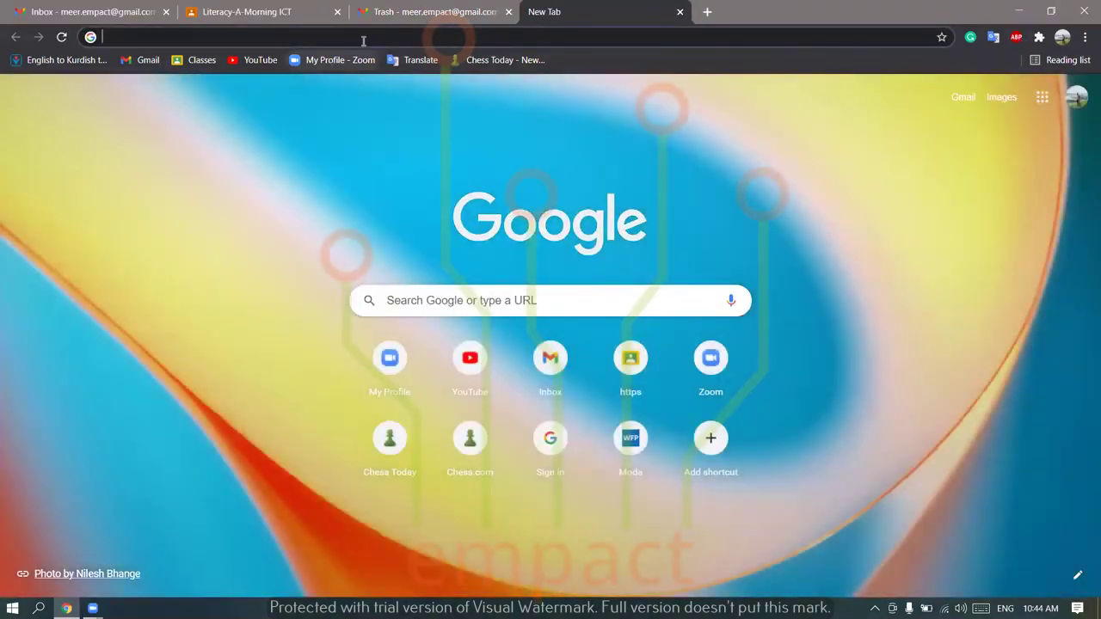
left_click(363, 39)
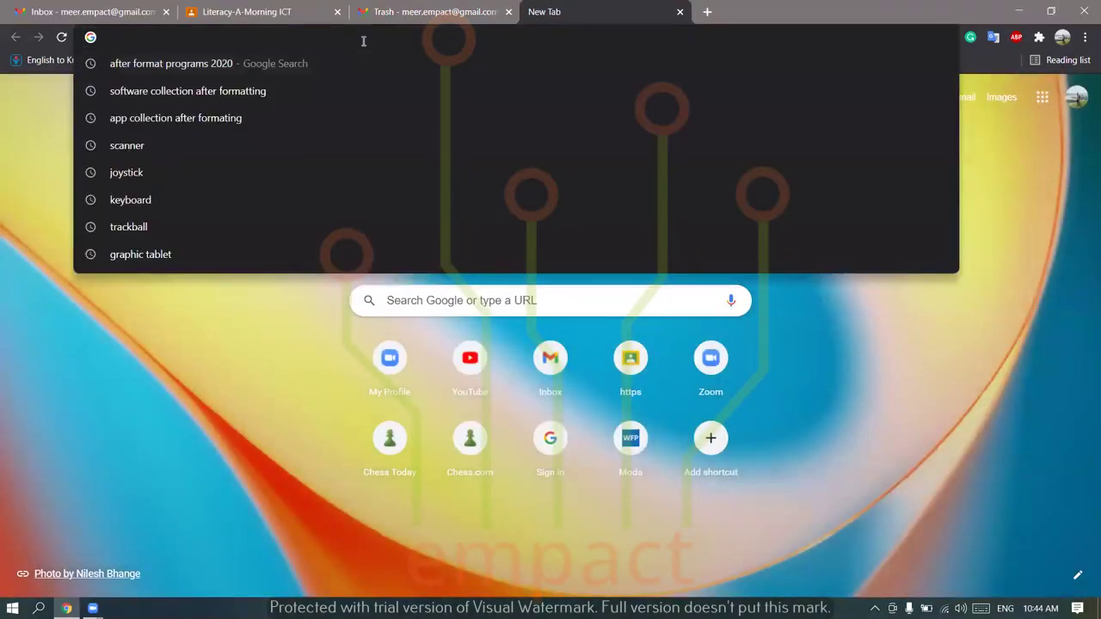
type("zoom")
key("Return")
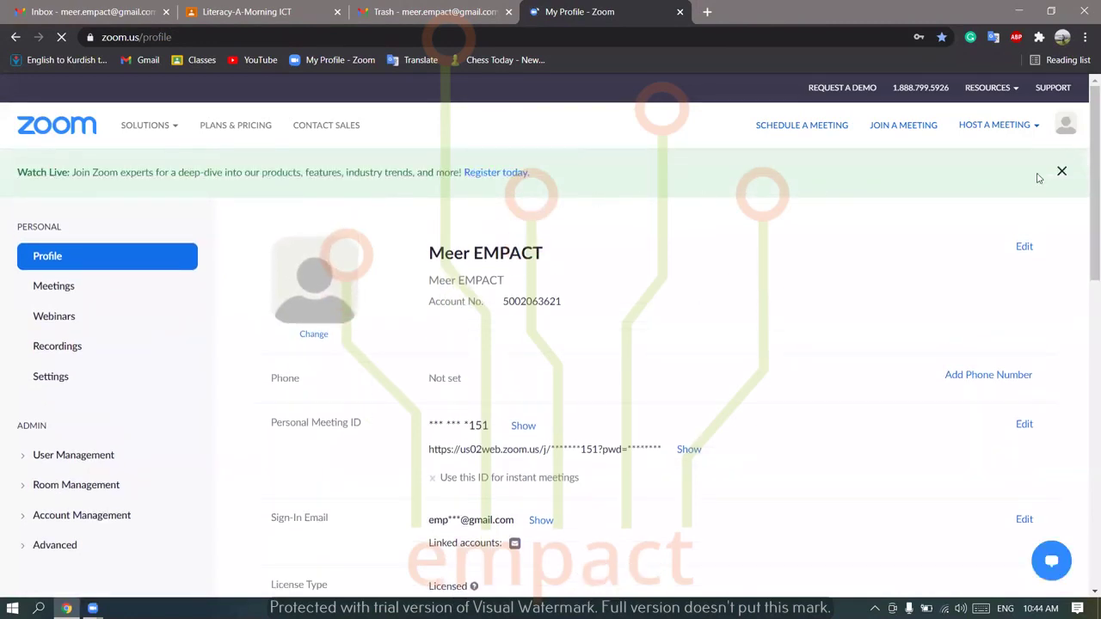
left_click(1061, 171)
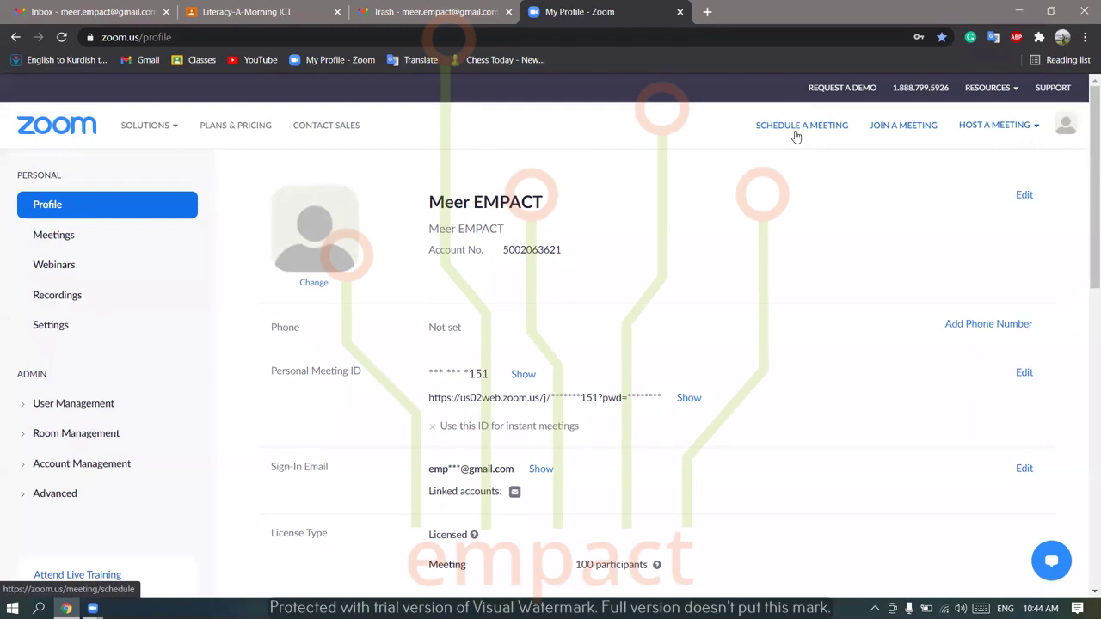
left_click(50, 126)
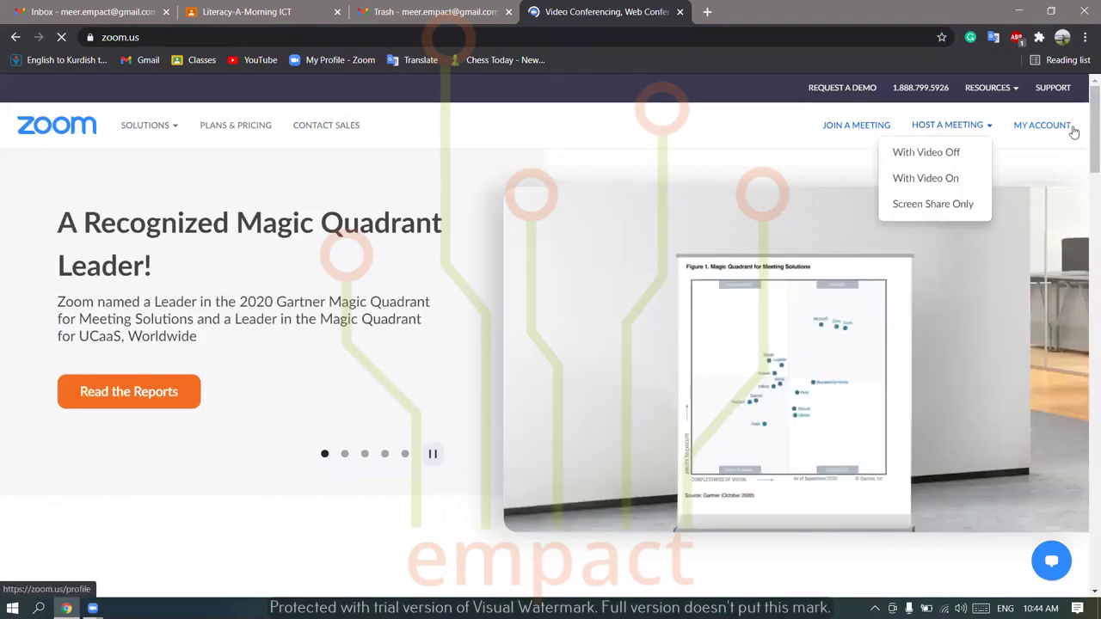
left_click(1046, 126)
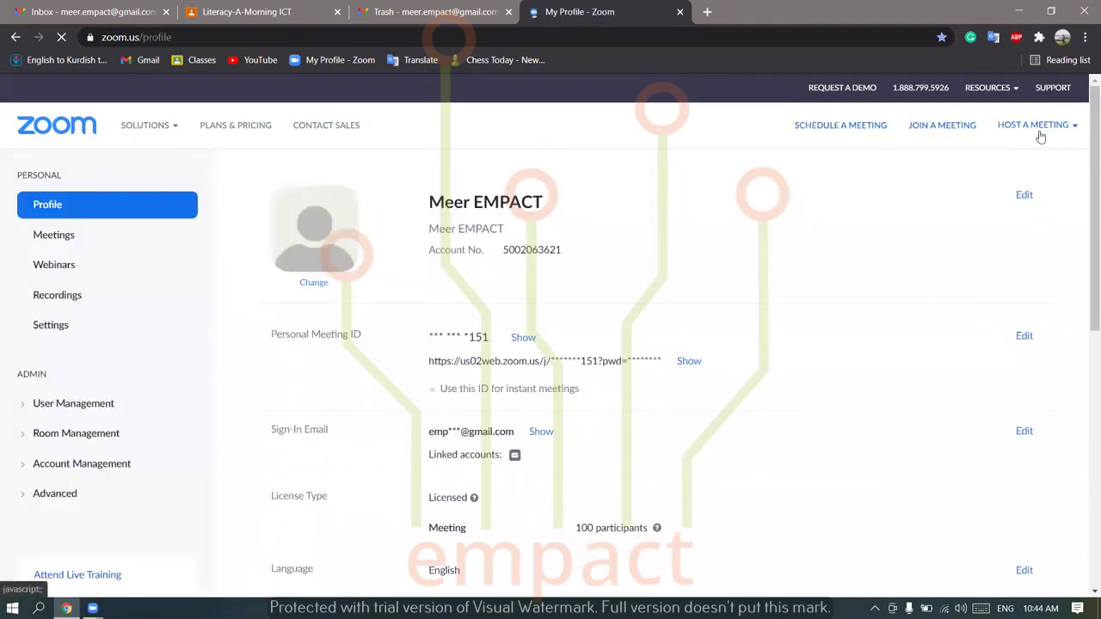
left_click(817, 129)
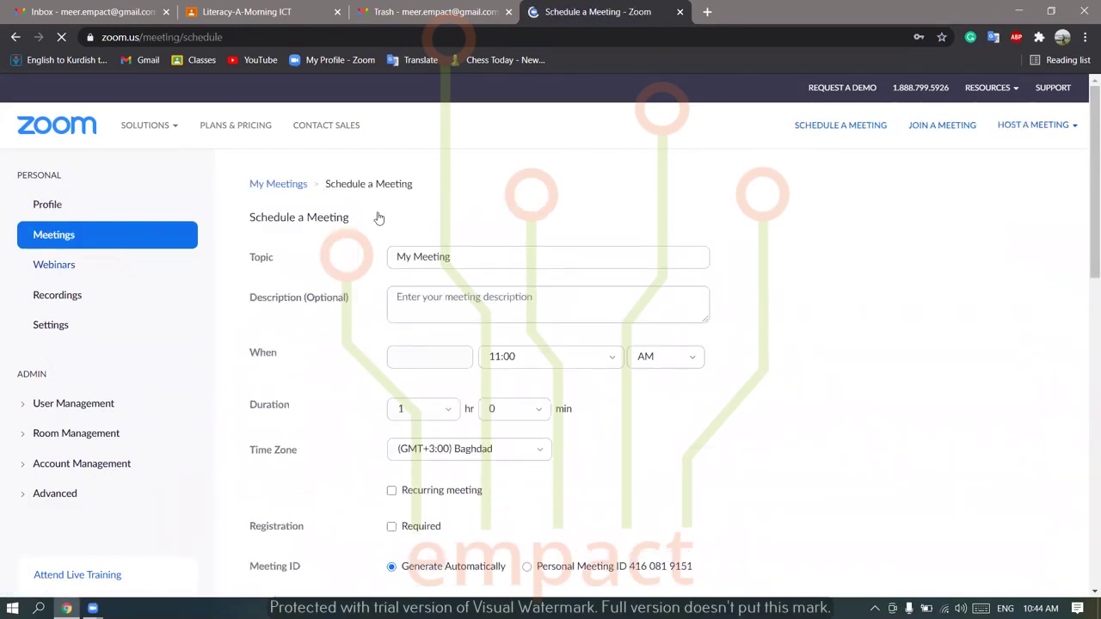
left_click(78, 118)
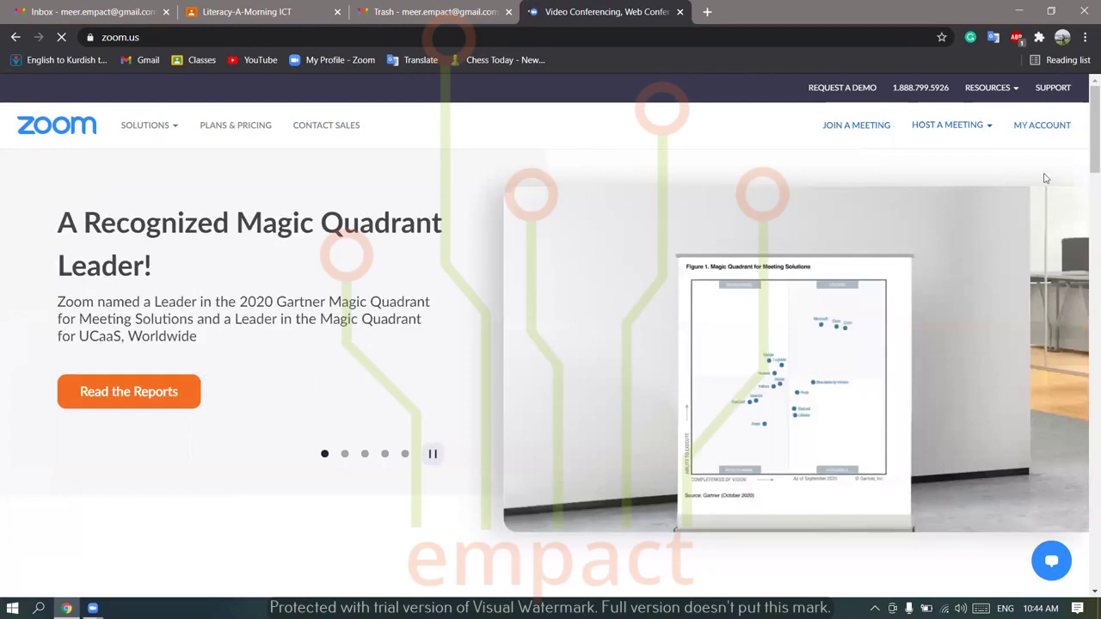
left_click(1043, 127)
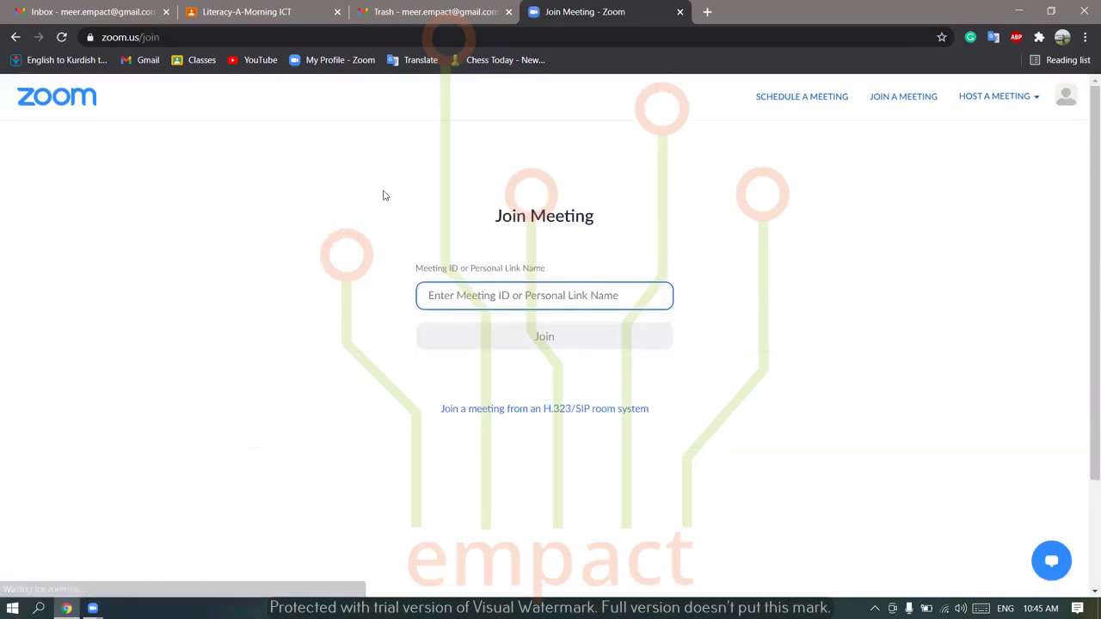
- Start scheduling a new Zoom meeting and set its topic to "students meeting"
left_click(773, 100)
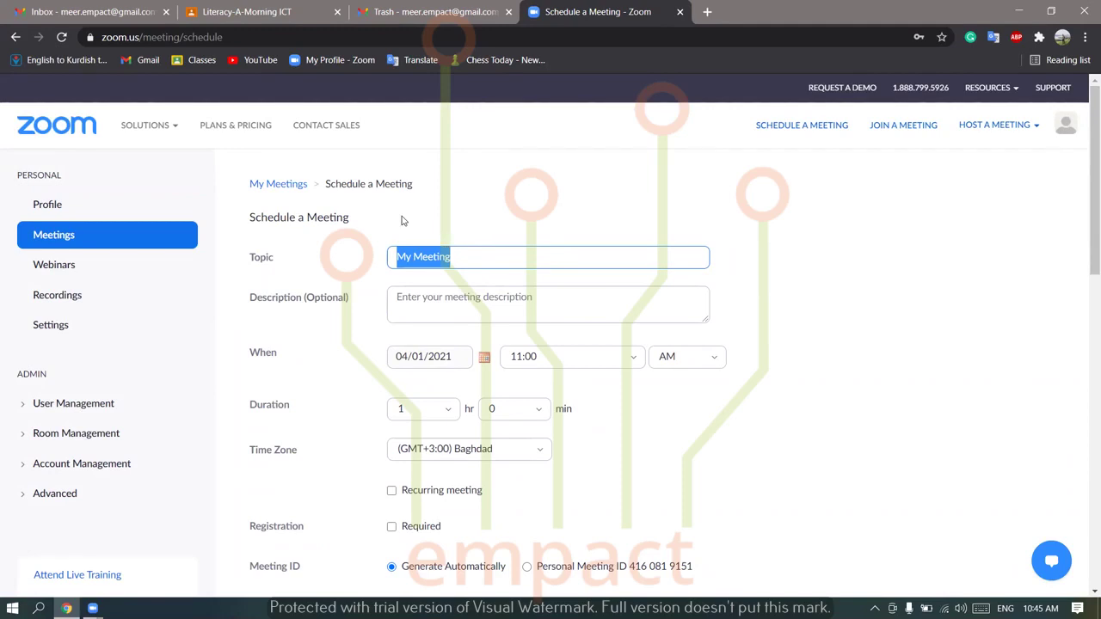
scroll(320, 245, "down", 1)
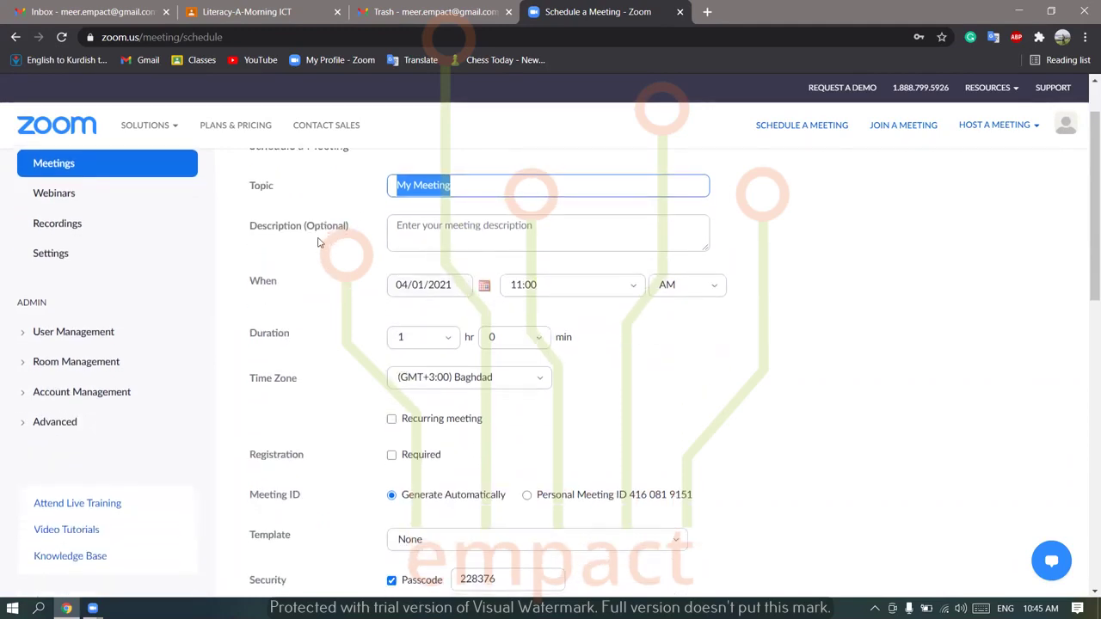
scroll(318, 242, "up", 1)
left_click_drag(455, 258, 381, 258)
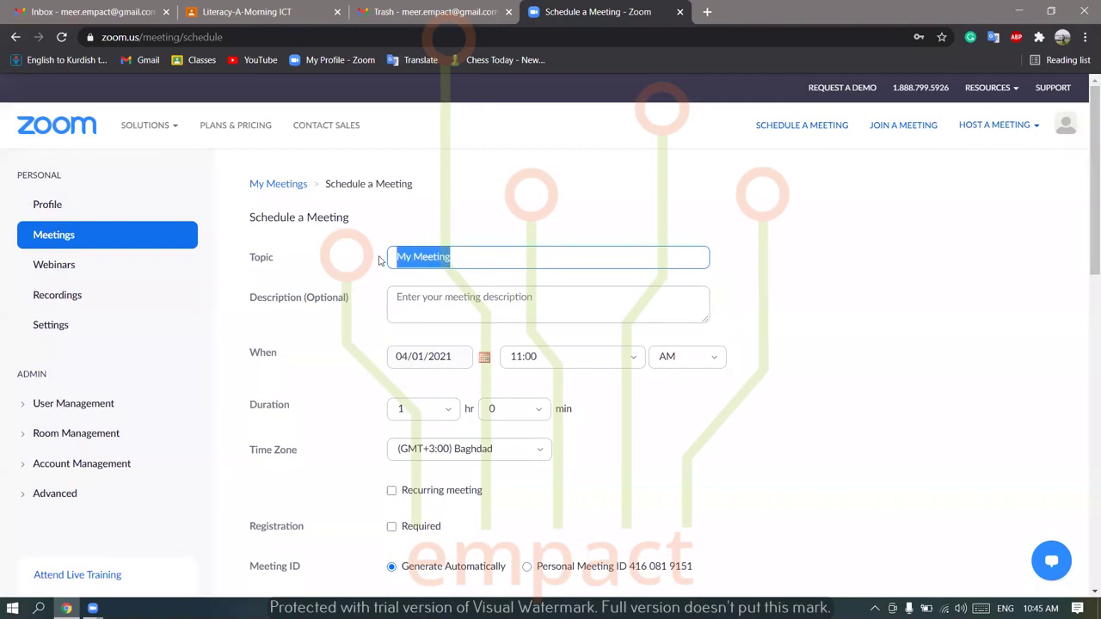
type("students")
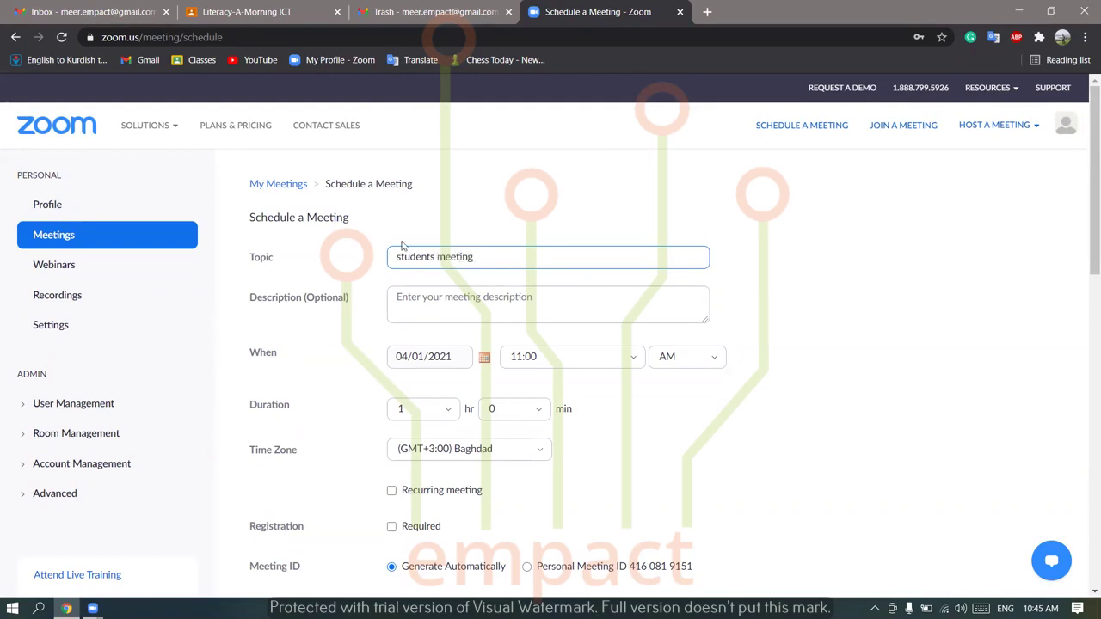
- Enter "reviews" as the meeting description
left_click(448, 323)
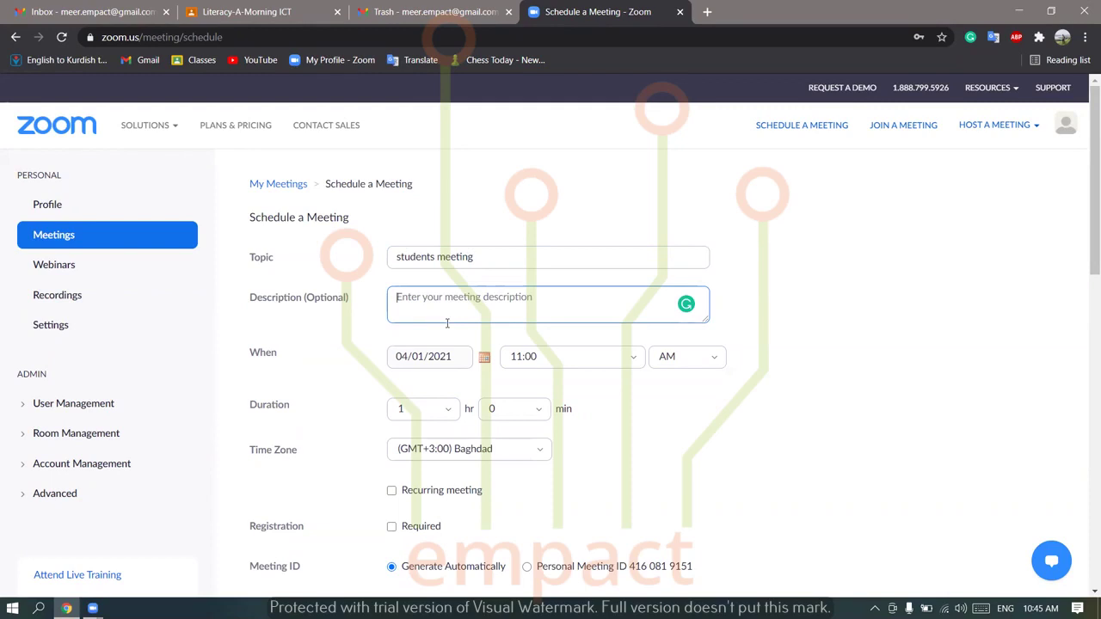
type("exam wor")
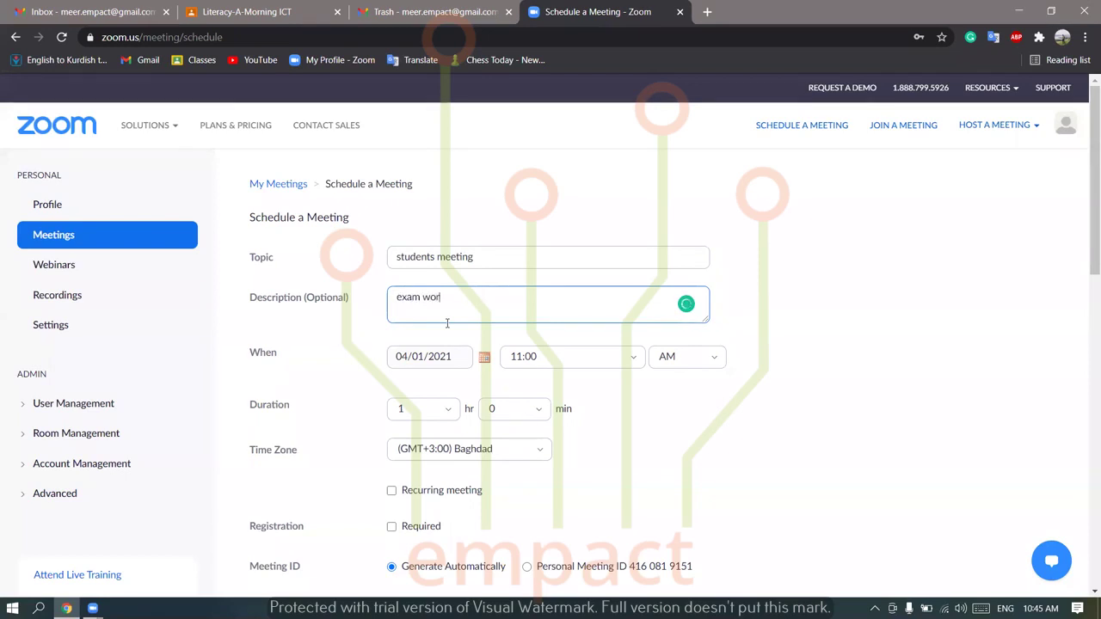
key("BackSpace")
key("BackSpace")
key("BackSpace")
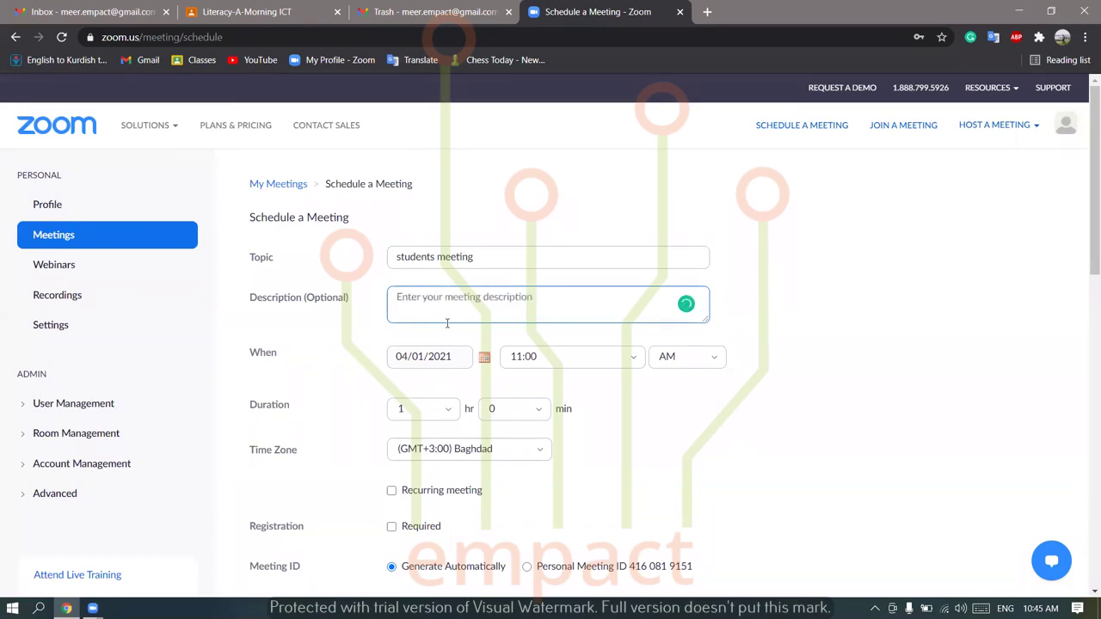
type("feviews")
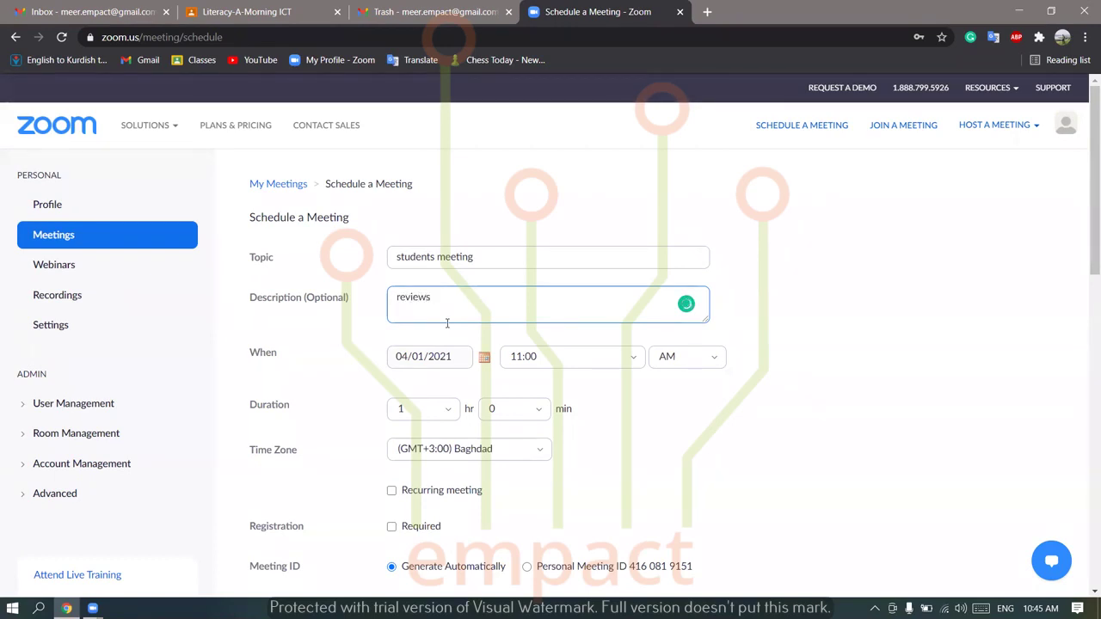
left_click(322, 317)
- Set the meeting's start time to 11:30 AM, keeping the date 04/01/2021
scroll(428, 365, "down", 2)
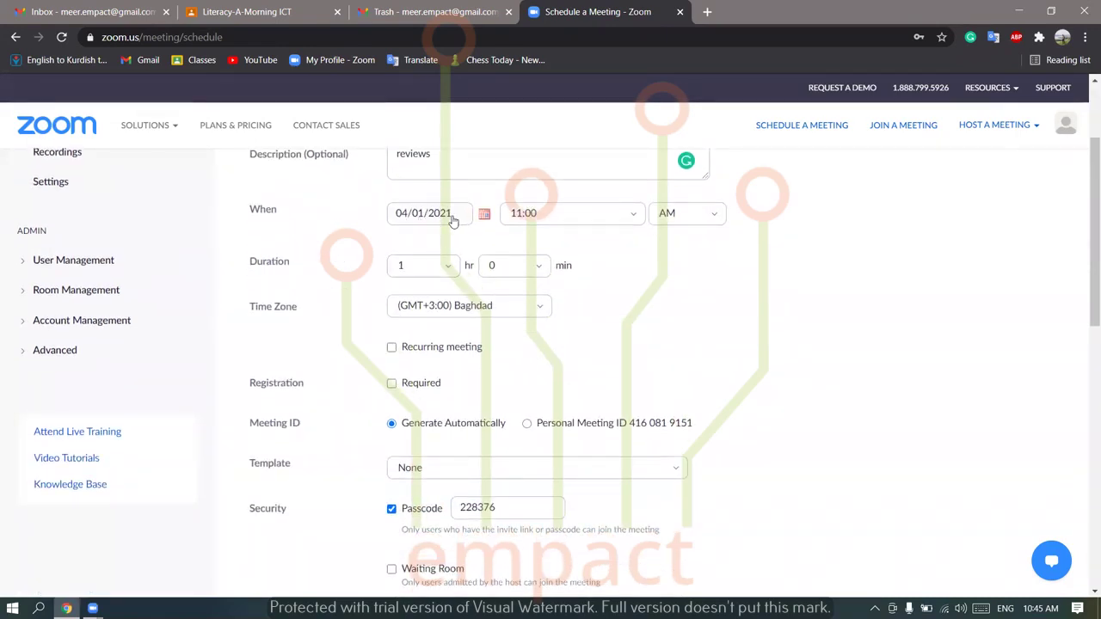
left_click(529, 215)
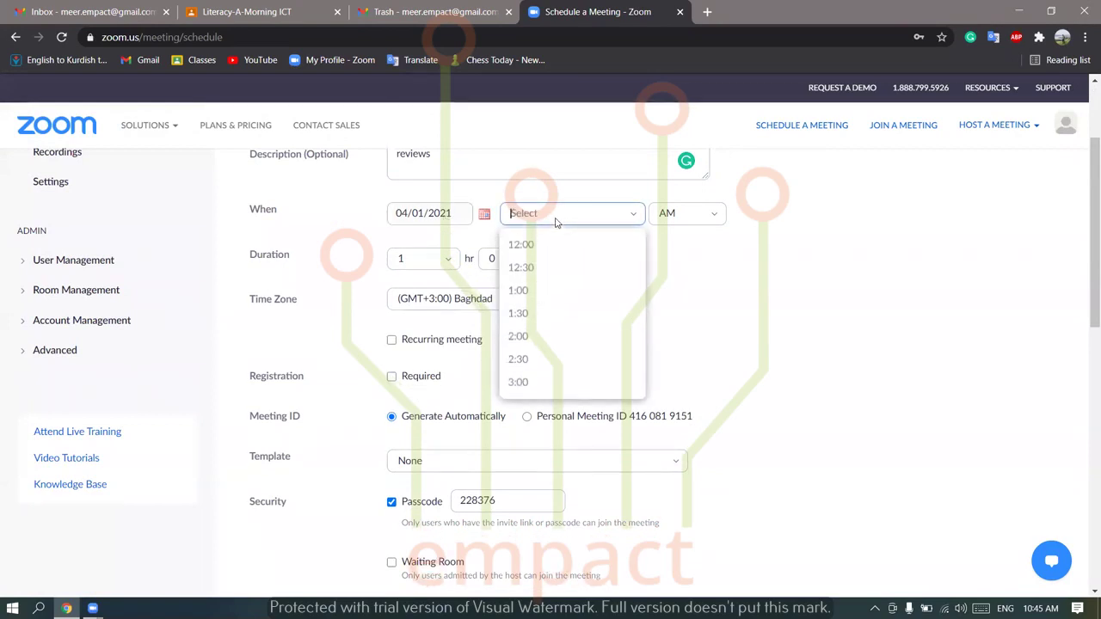
scroll(545, 351, "down", 2)
scroll(563, 241, "up", 3)
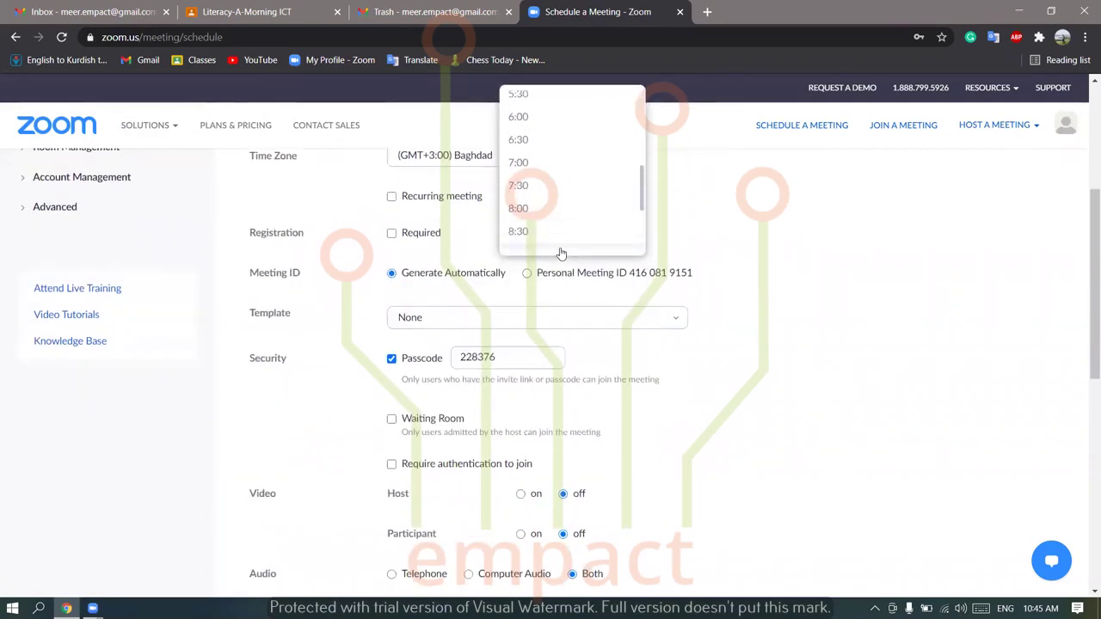
scroll(708, 243, "up", 4)
scroll(614, 430, "down", 5)
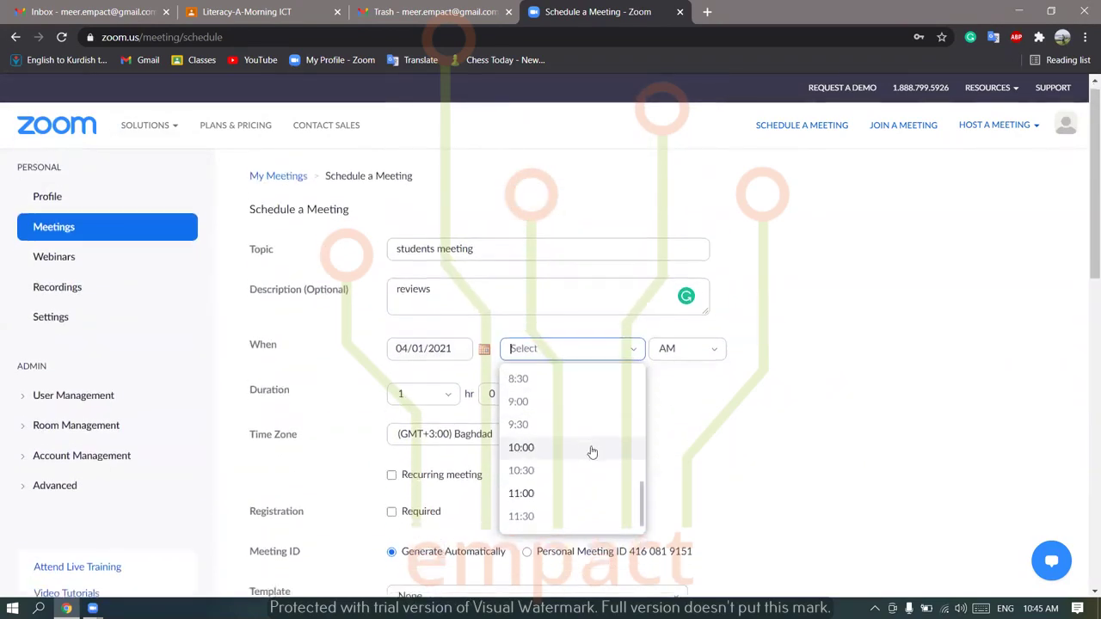
left_click(537, 380)
left_click(686, 215)
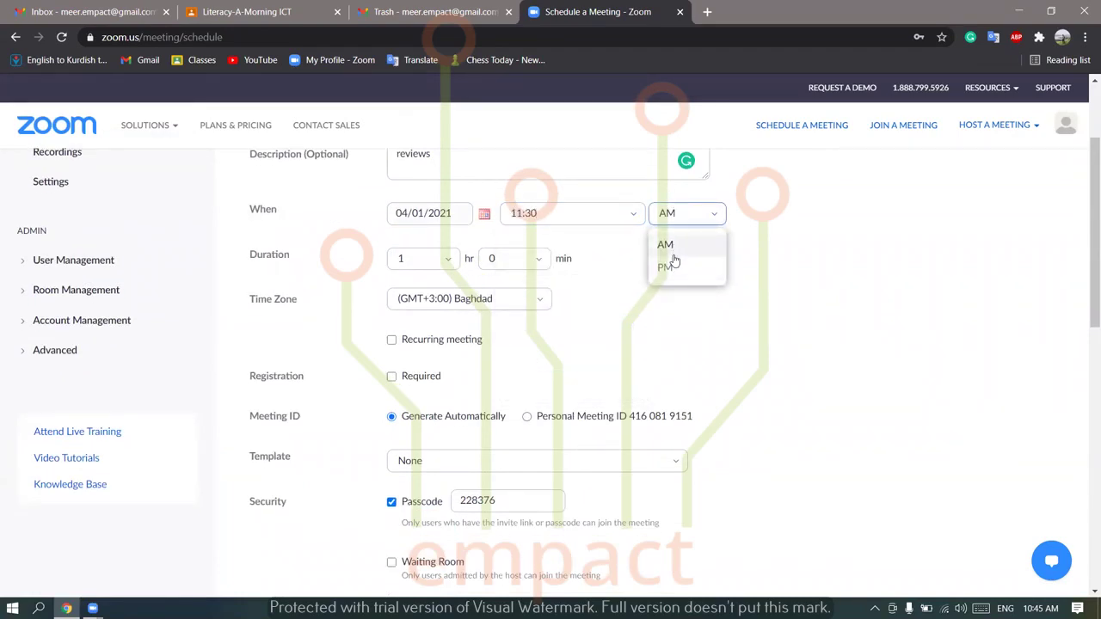
left_click(575, 247)
- Set the meeting duration to 3 hours 0 minutes and make registration required
scroll(413, 284, "up", 1)
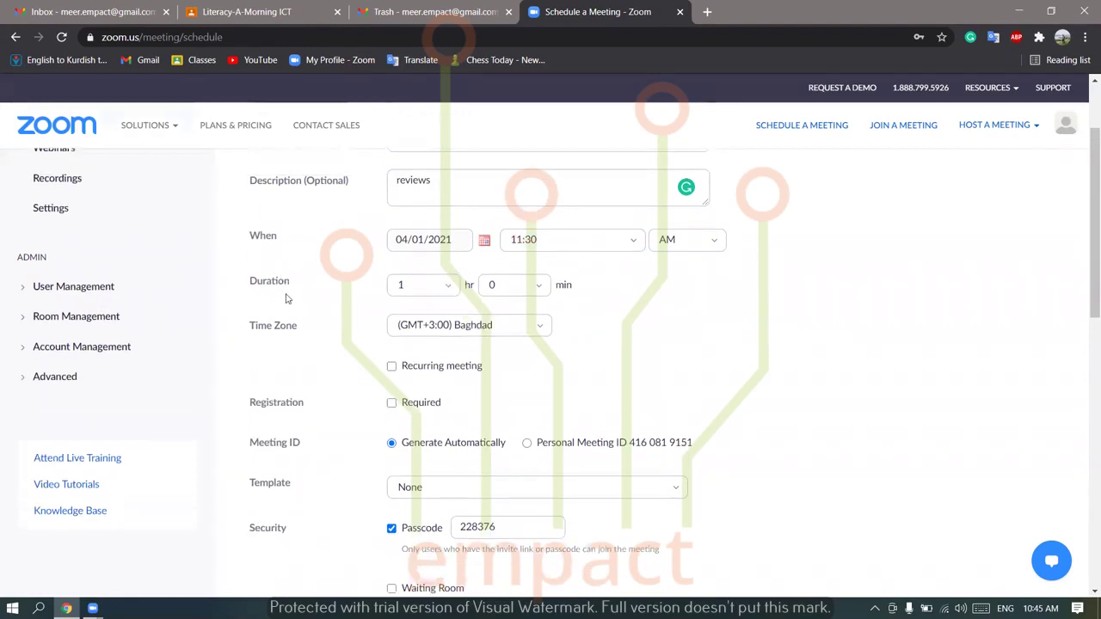
scroll(366, 341, "up", 1)
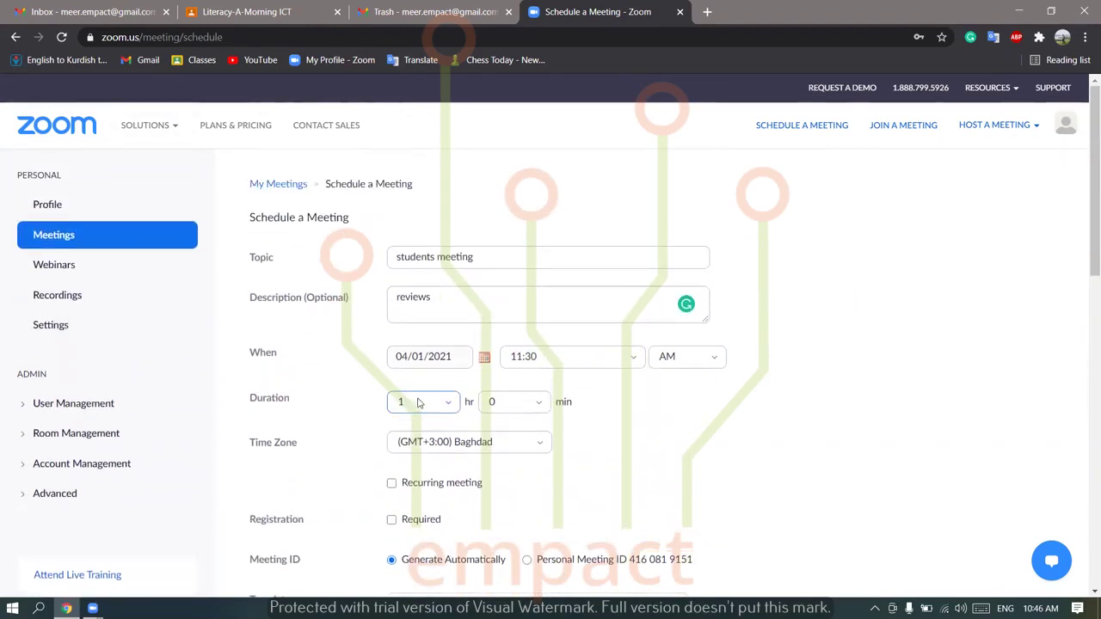
left_click(418, 402)
left_click(401, 503)
left_click(521, 408)
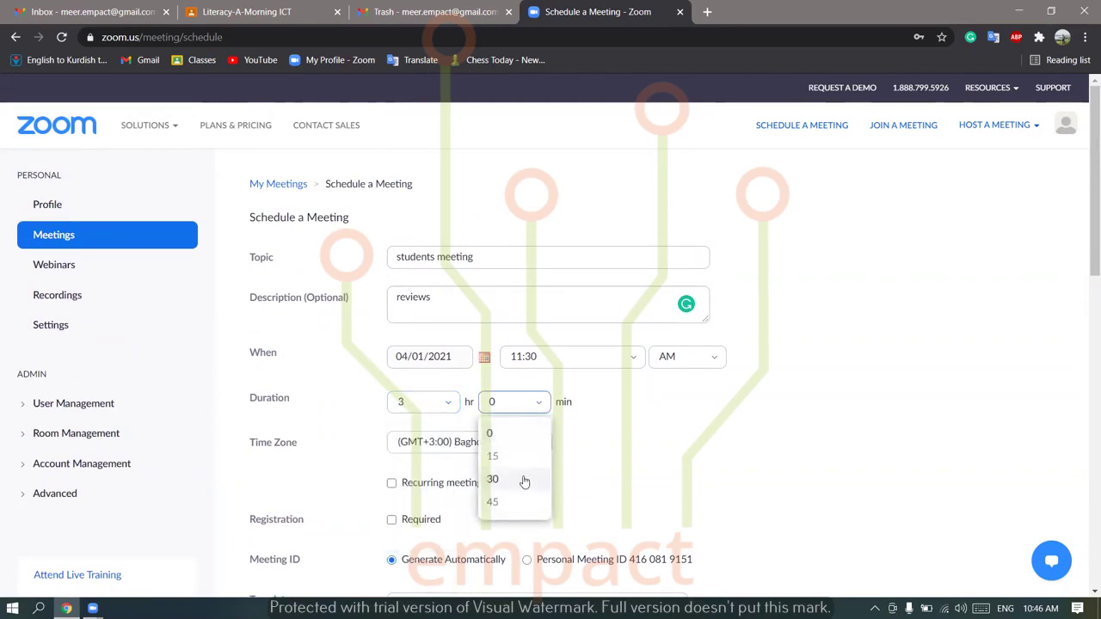
scroll(344, 412, "down", 2)
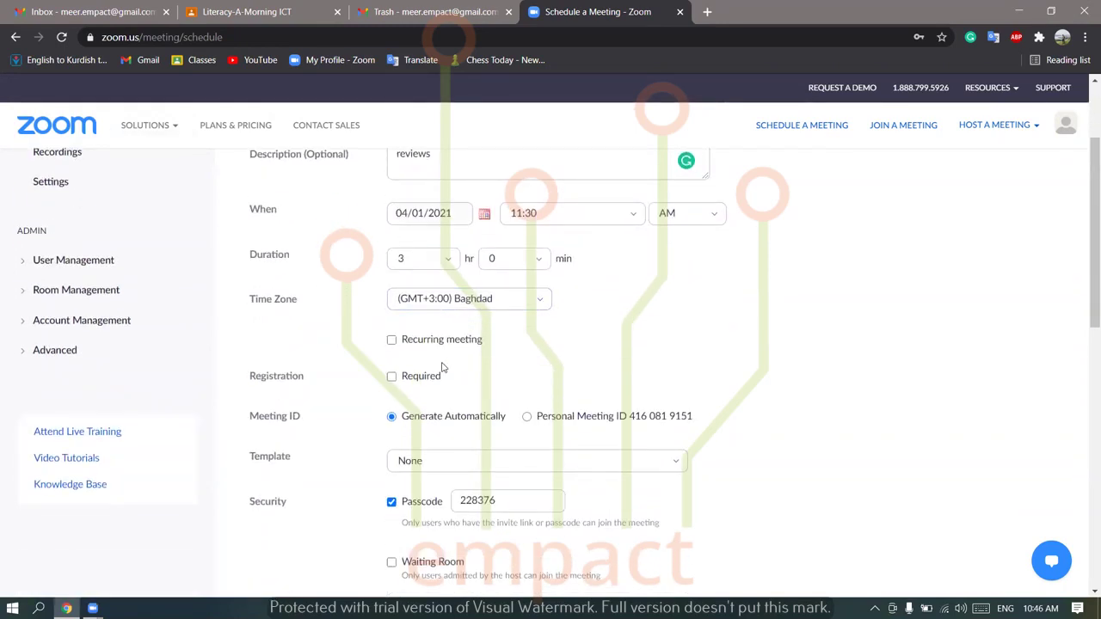
left_click(392, 376)
- Review the meeting ID, template, security, video and audio options of the new meeting without changing them
scroll(392, 383, "down", 3)
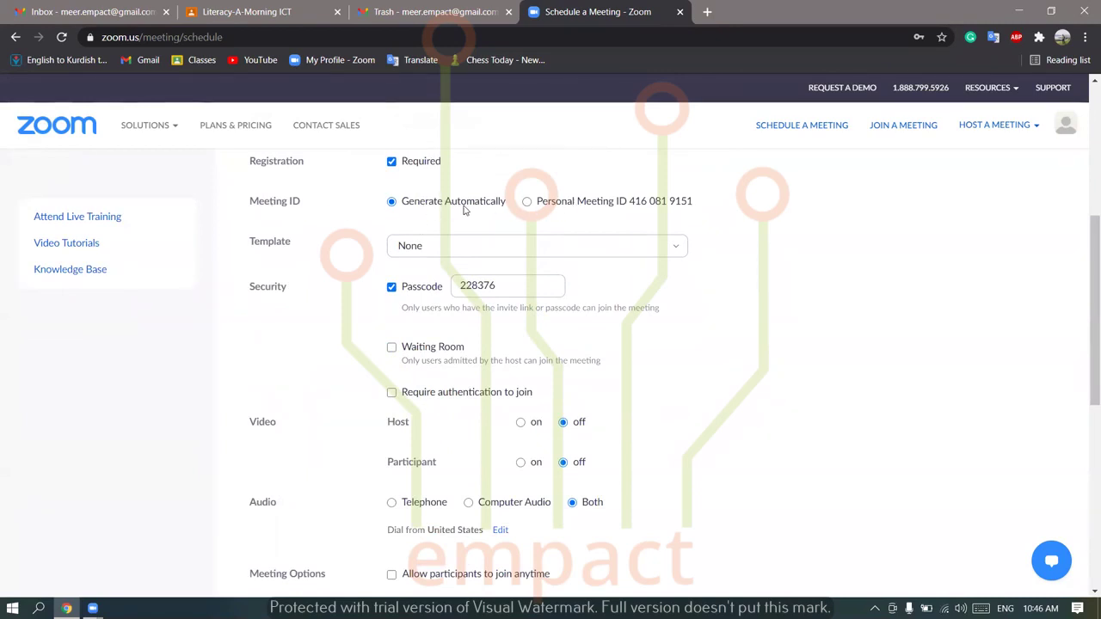
scroll(177, 221, "up", 1)
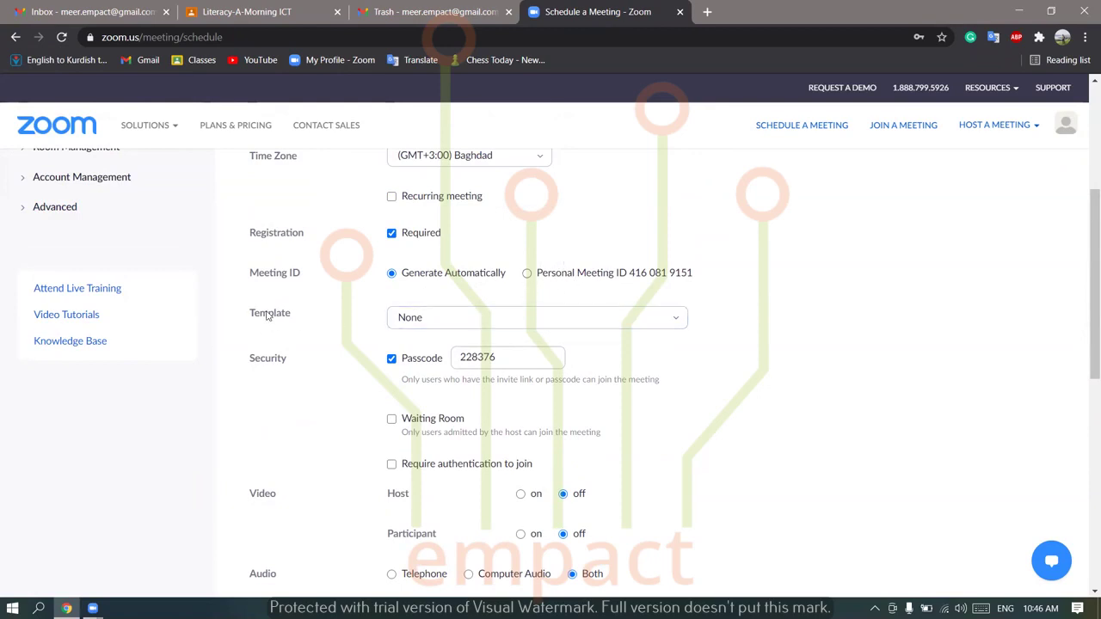
left_click(430, 317)
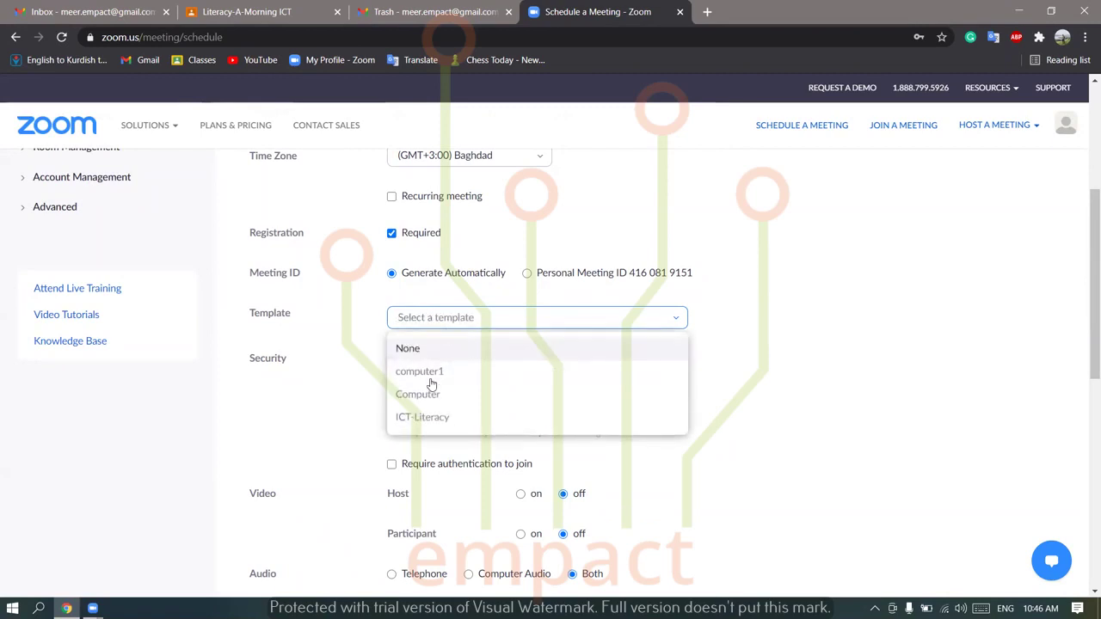
left_click(349, 322)
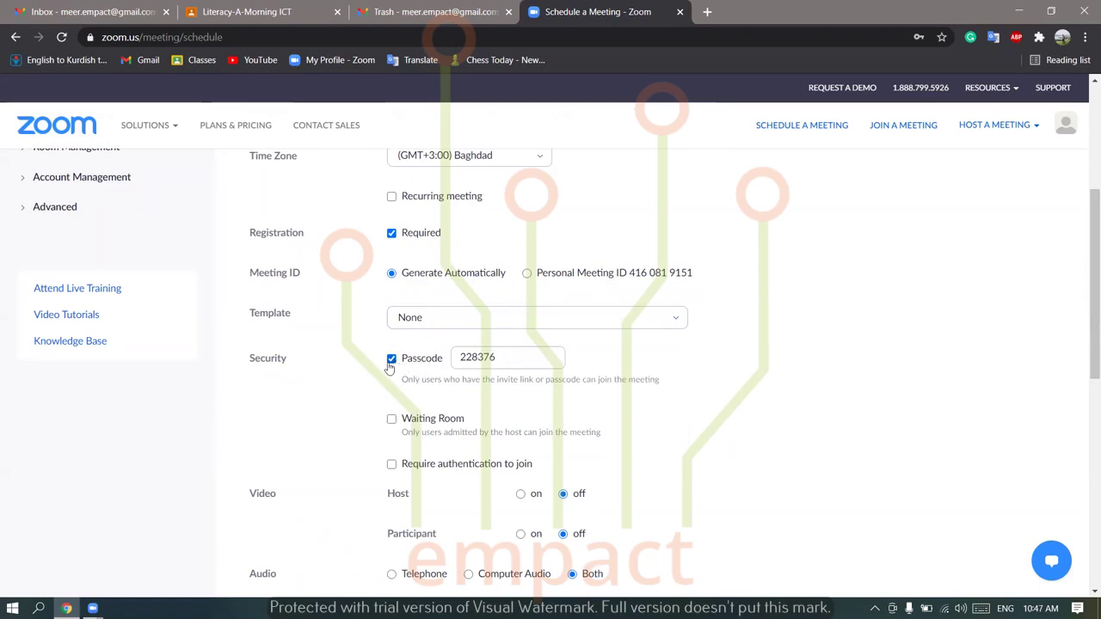
scroll(396, 355, "down", 1)
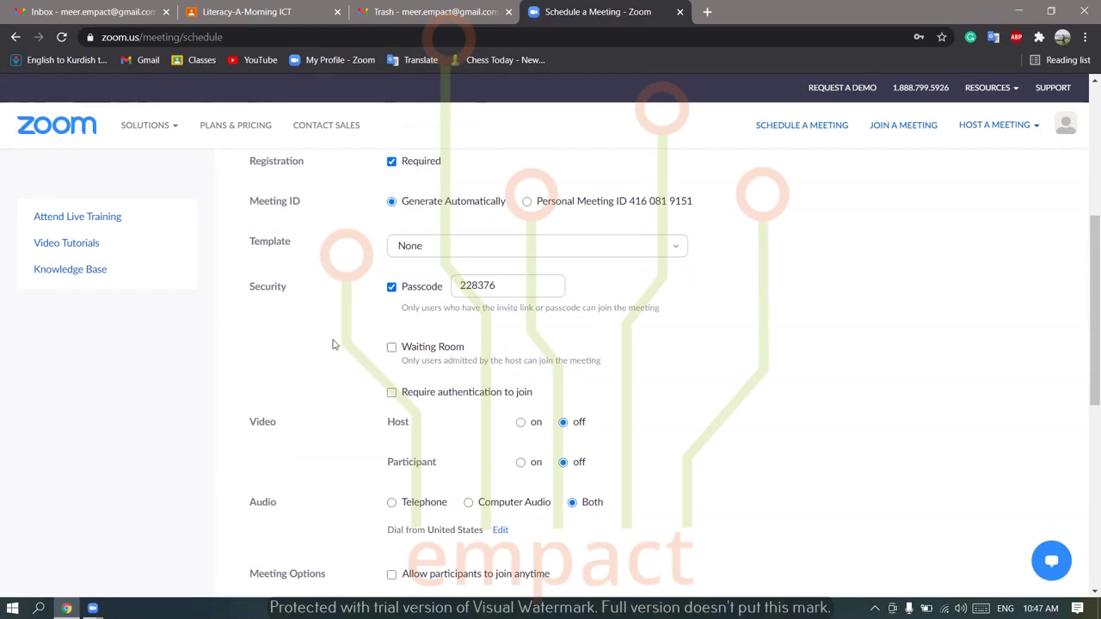
scroll(333, 344, "down", 1)
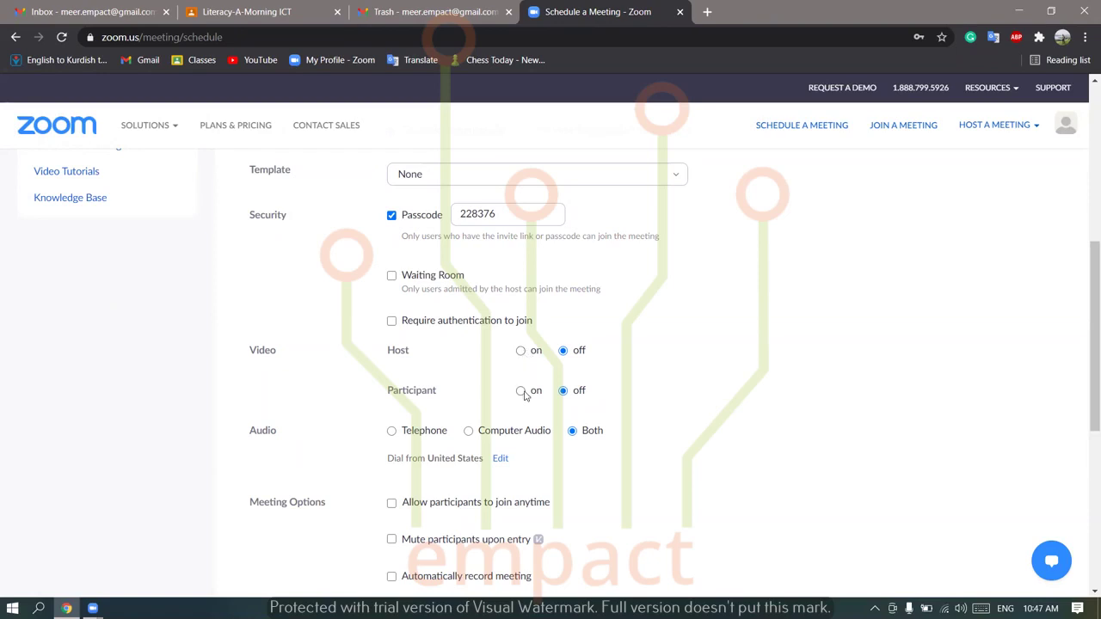
scroll(479, 420, "down", 1)
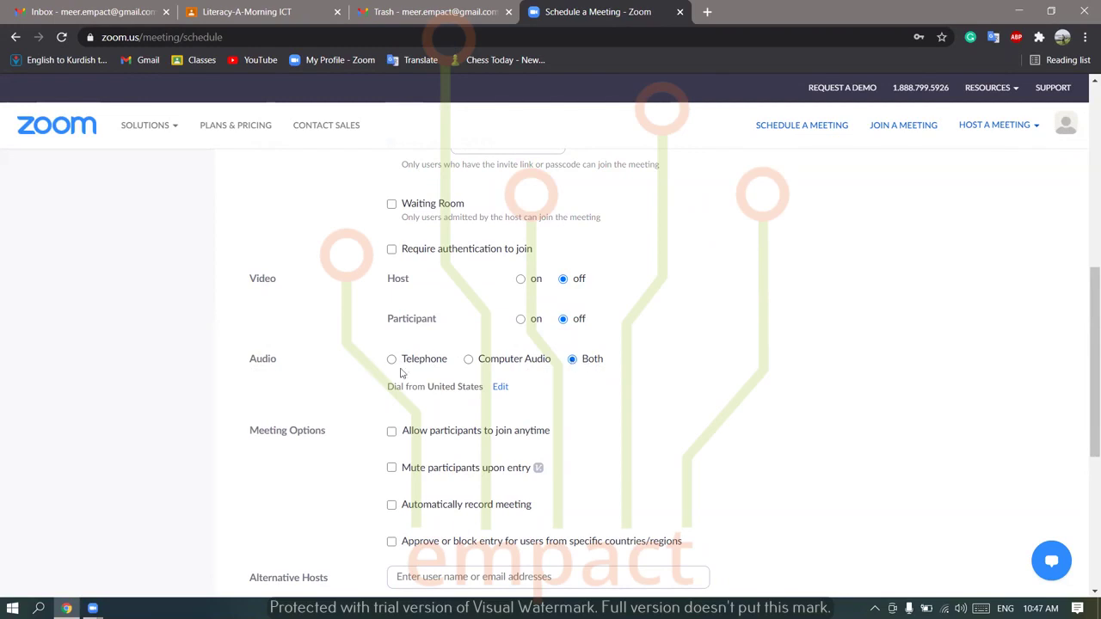
- Check the meeting options and alternative hosts without changing them, and save the scheduled meeting
scroll(434, 396, "down", 1)
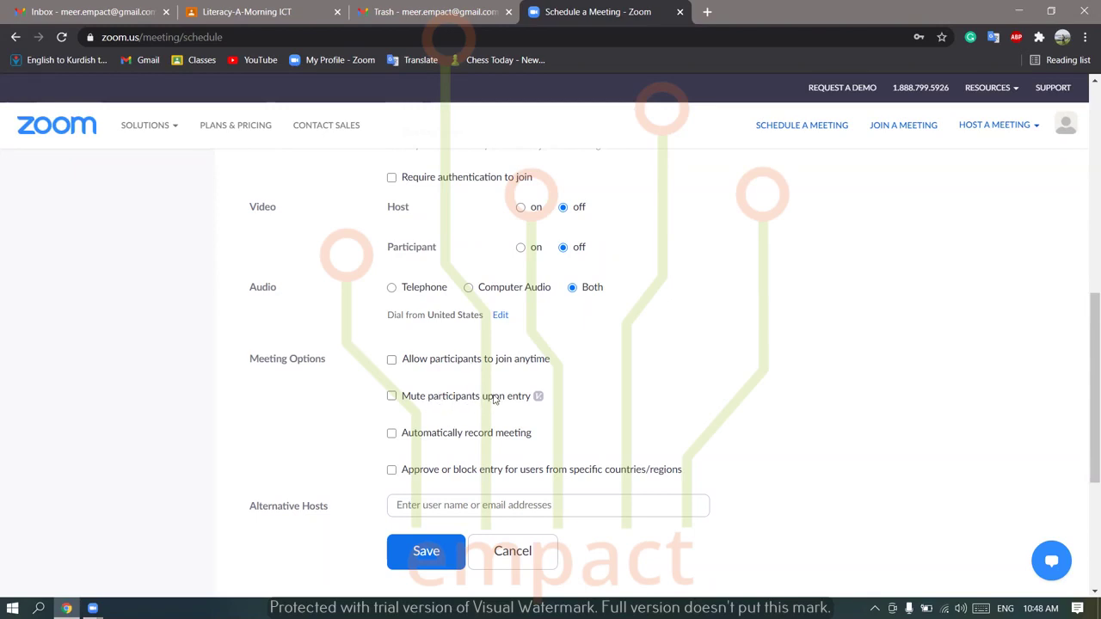
mouse_move(537, 395)
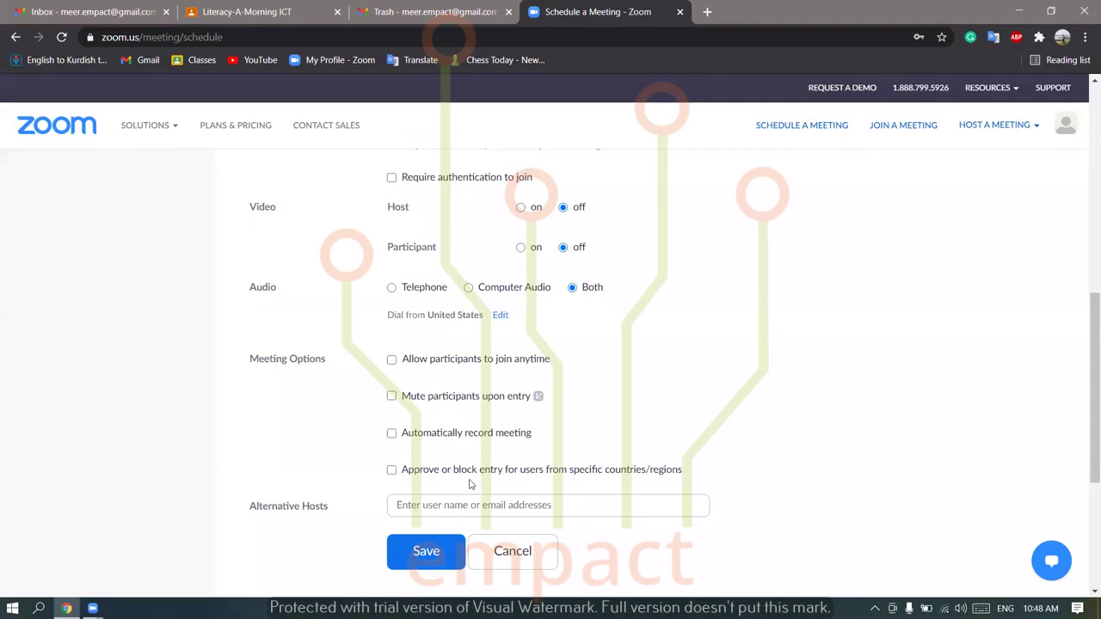
scroll(442, 494, "down", 1)
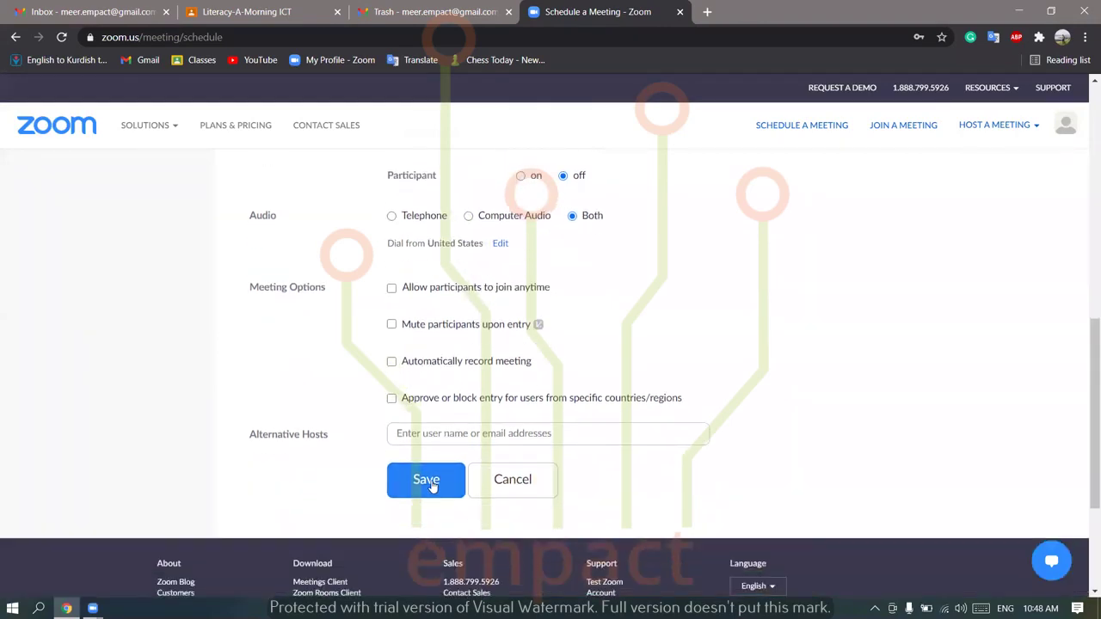
left_click(431, 486)
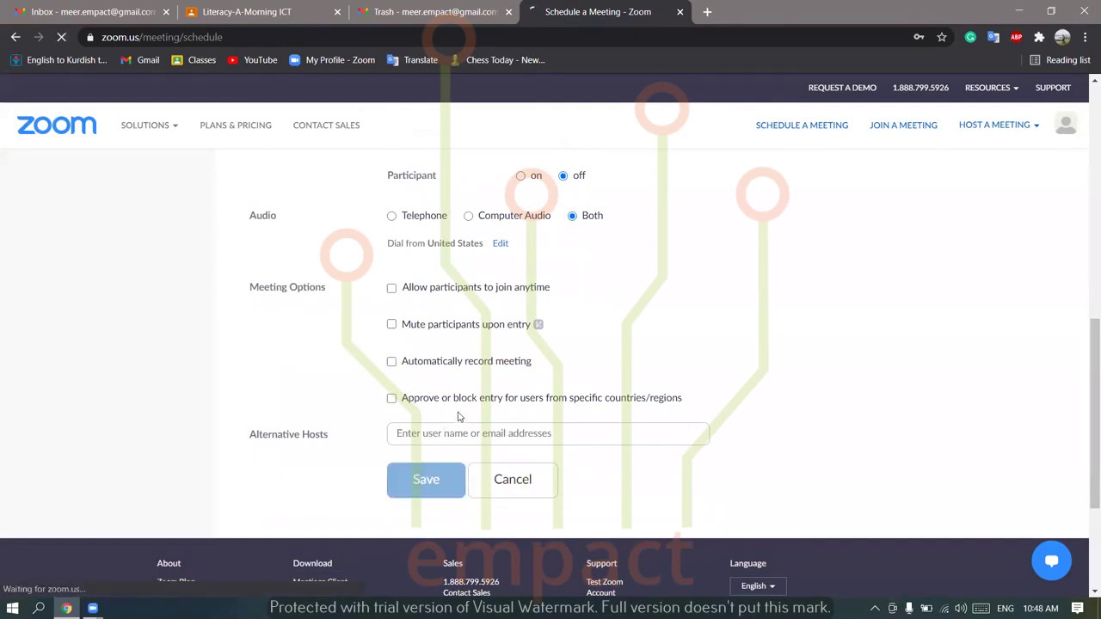
scroll(527, 412, "down", 2)
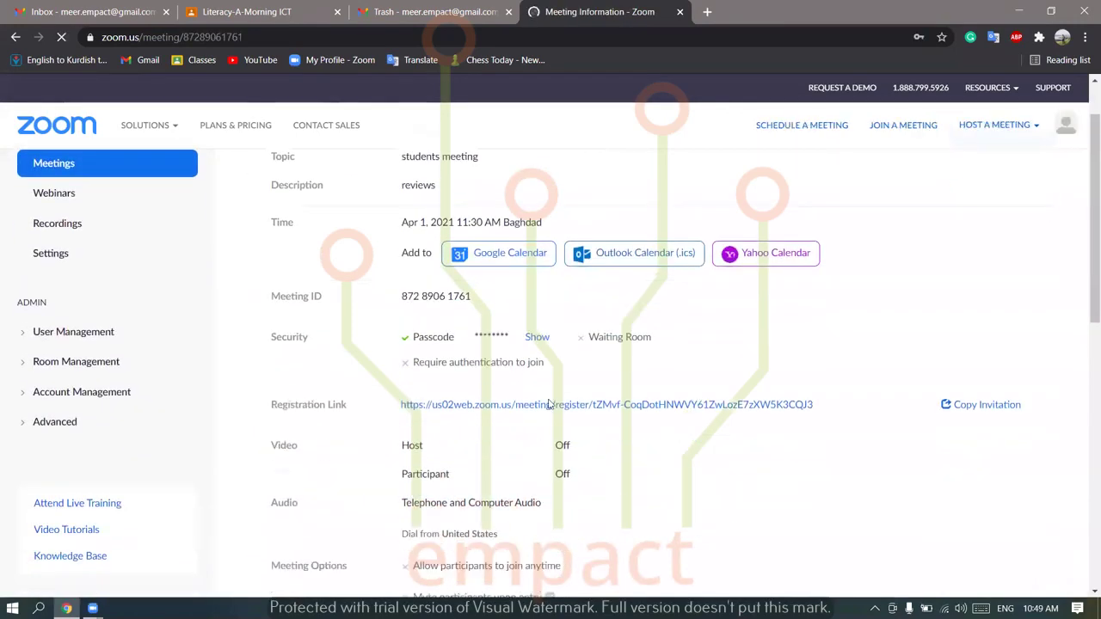
- Copy the meeting's registration link, paste it below the Google Meet link in the "today class" draft in Gmail's Trash, and close the draft
right_click(491, 408)
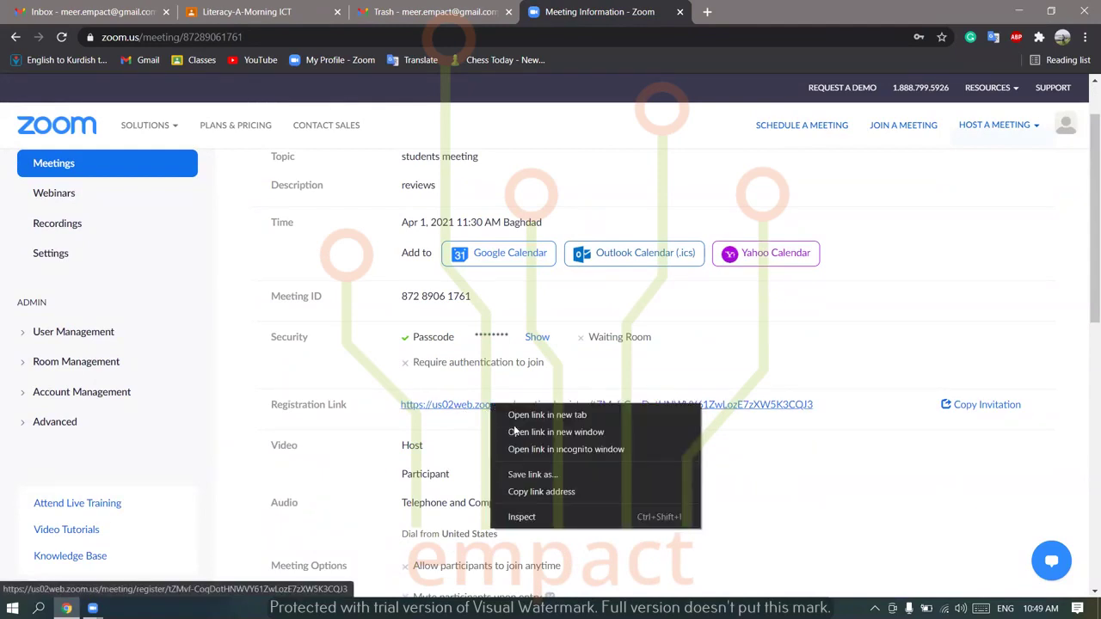
left_click(536, 493)
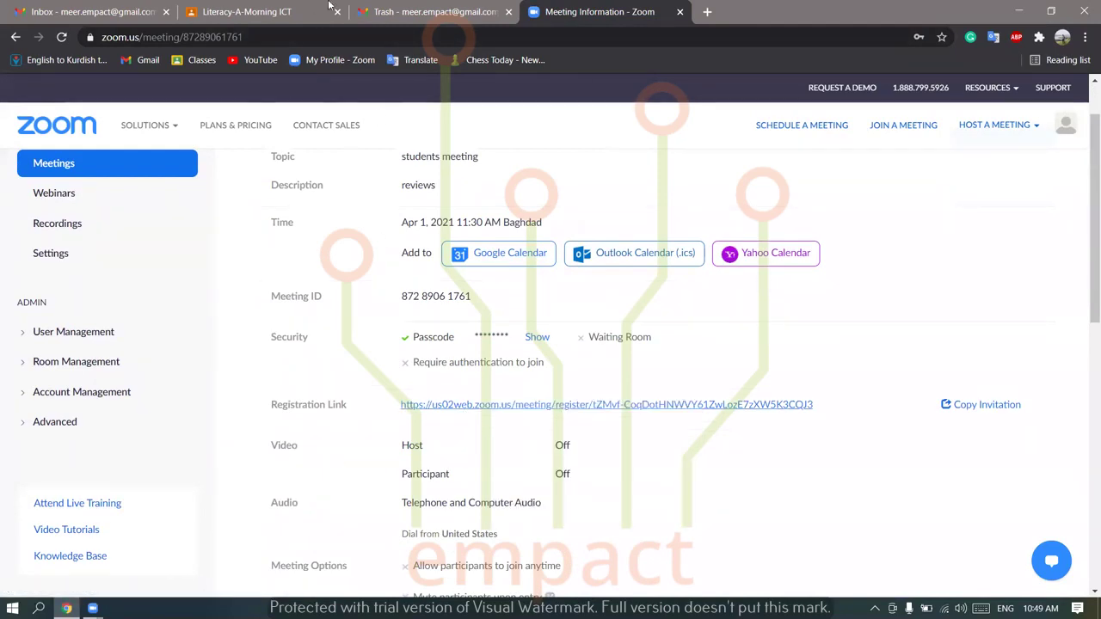
left_click(412, 11)
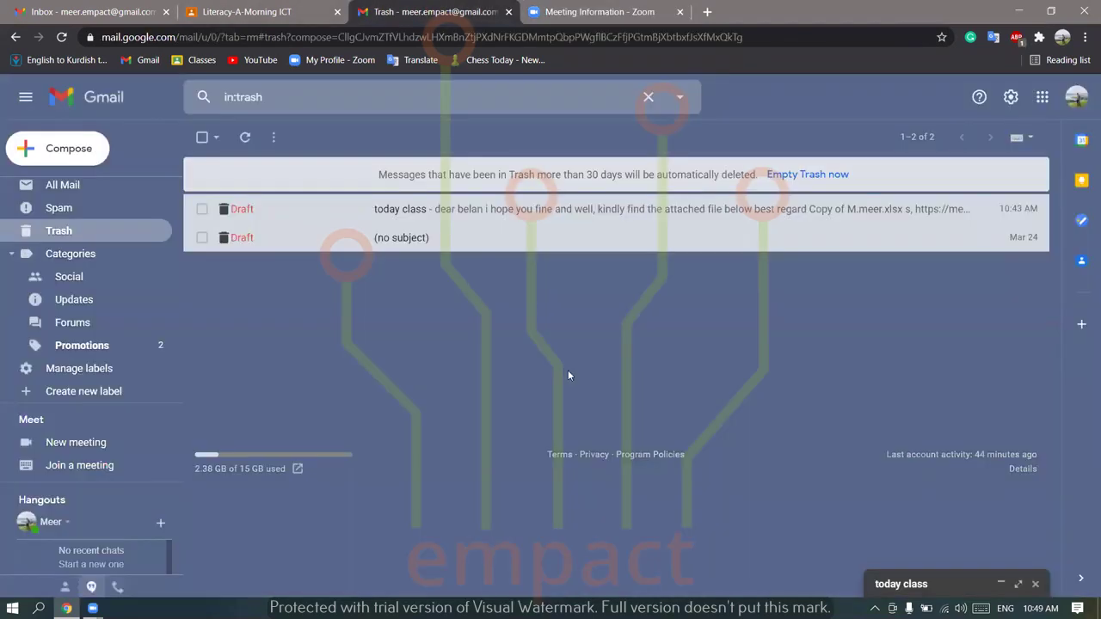
left_click(473, 208)
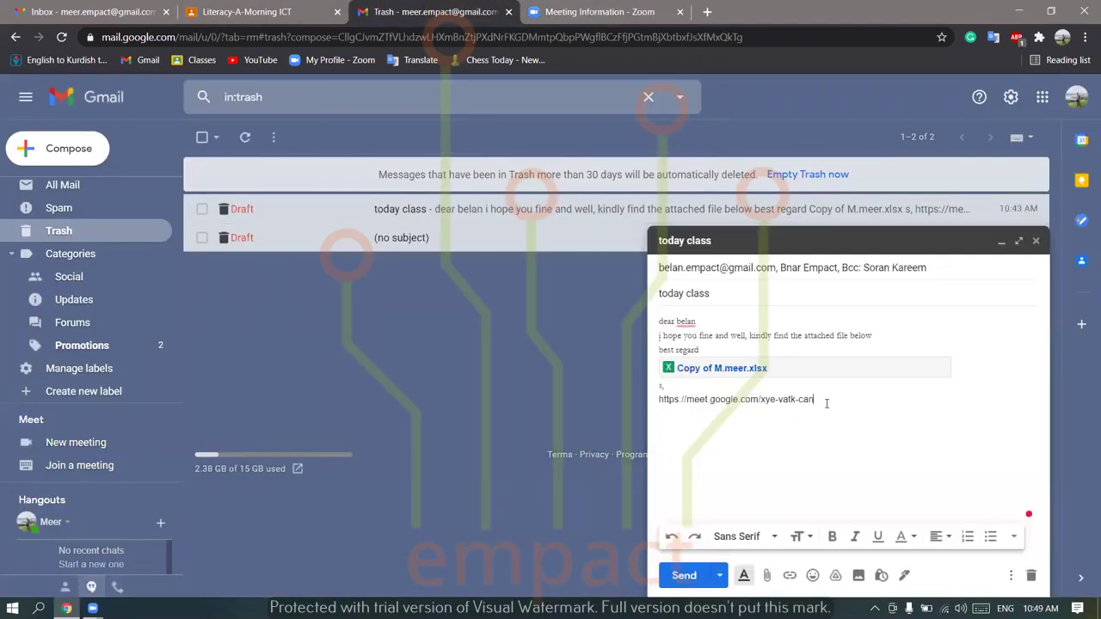
key("ctrl+v")
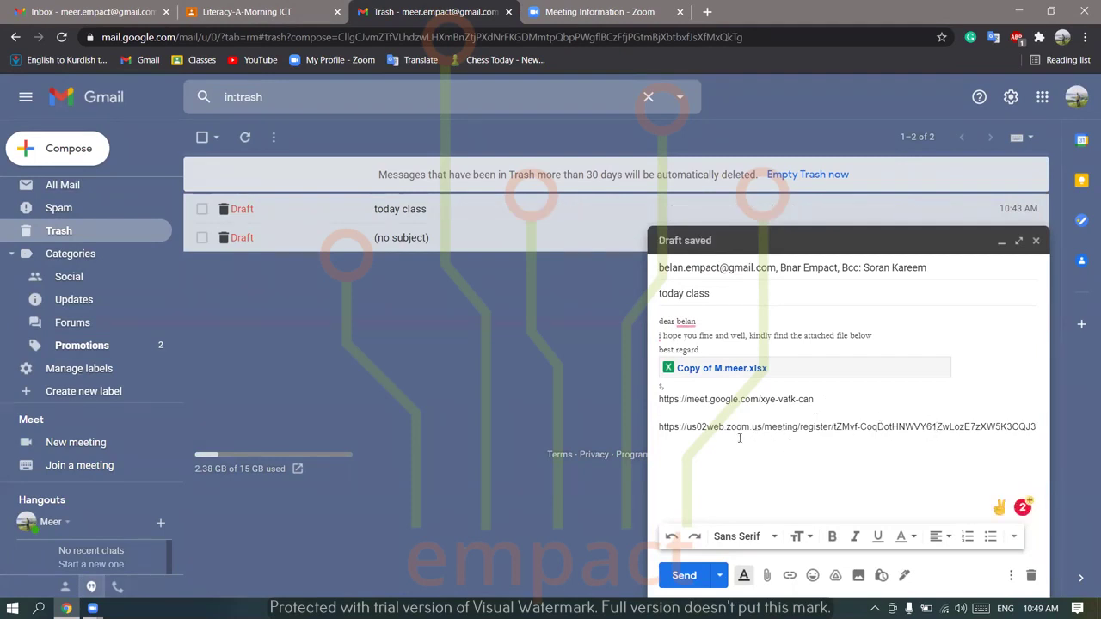
left_click(1036, 241)
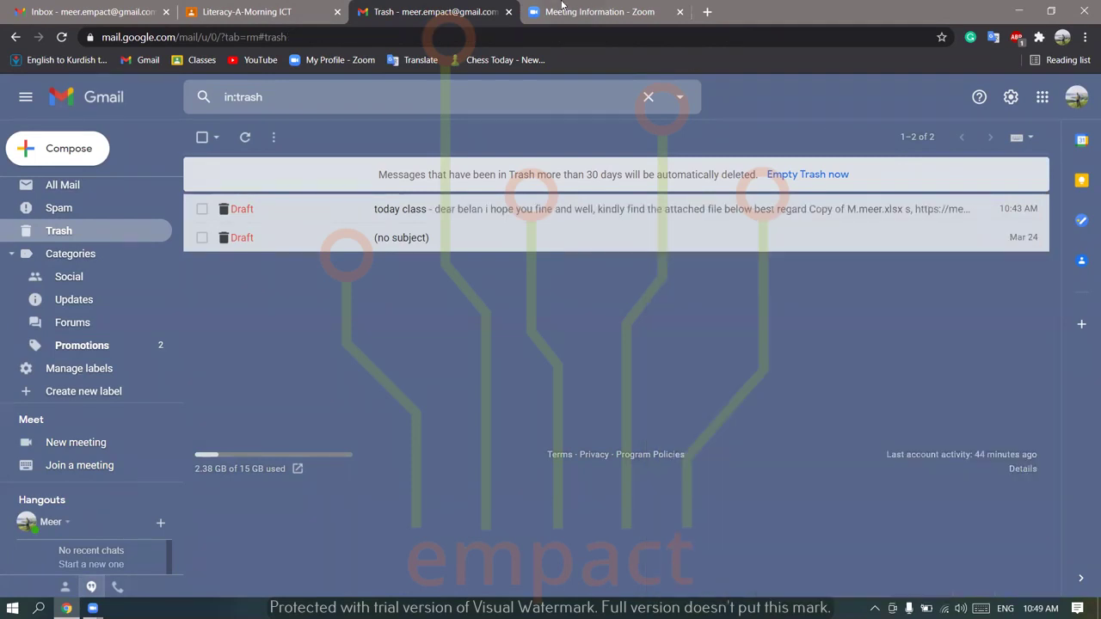
- Switch back to the Zoom meeting page and return to the Schedule a Meeting form
key("ctrl+Tab")
scroll(419, 503, "down", 3)
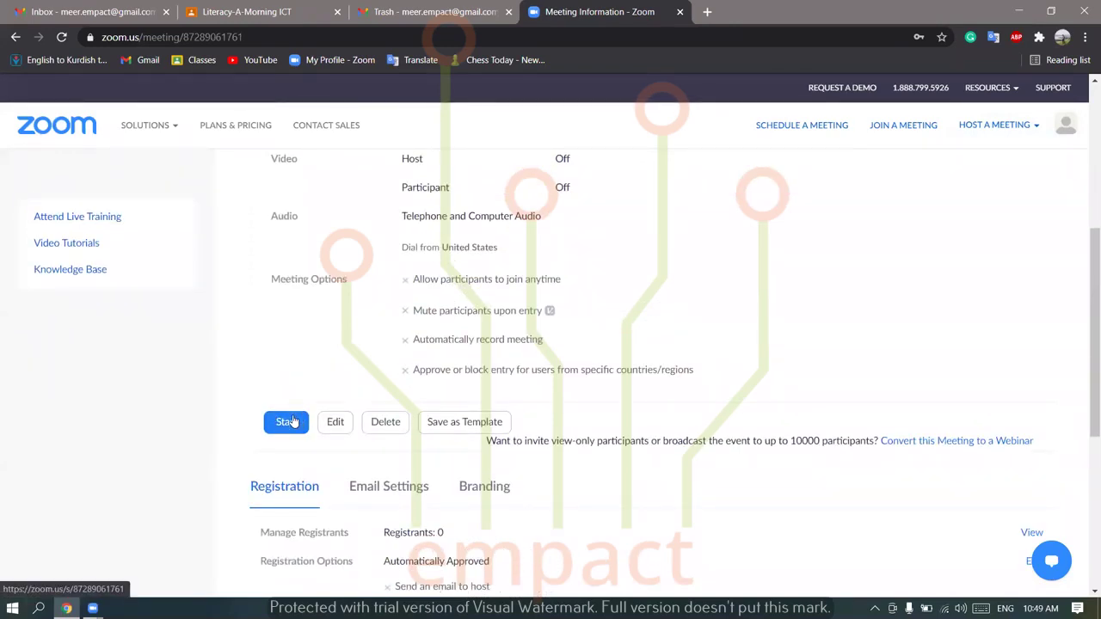
left_click(17, 37)
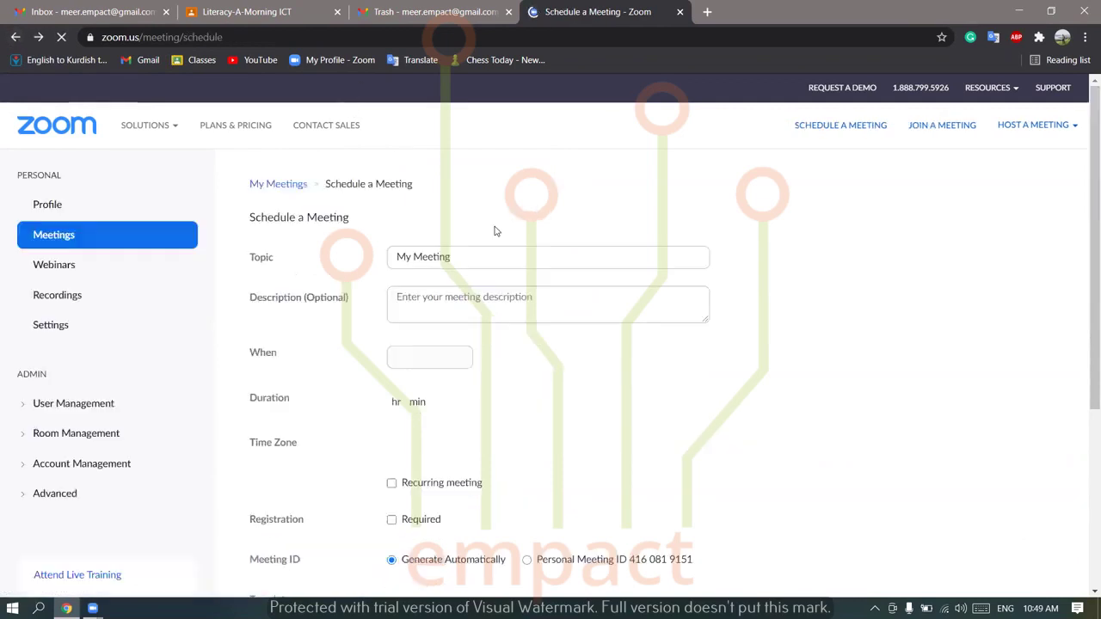
scroll(475, 307, "up", 10)
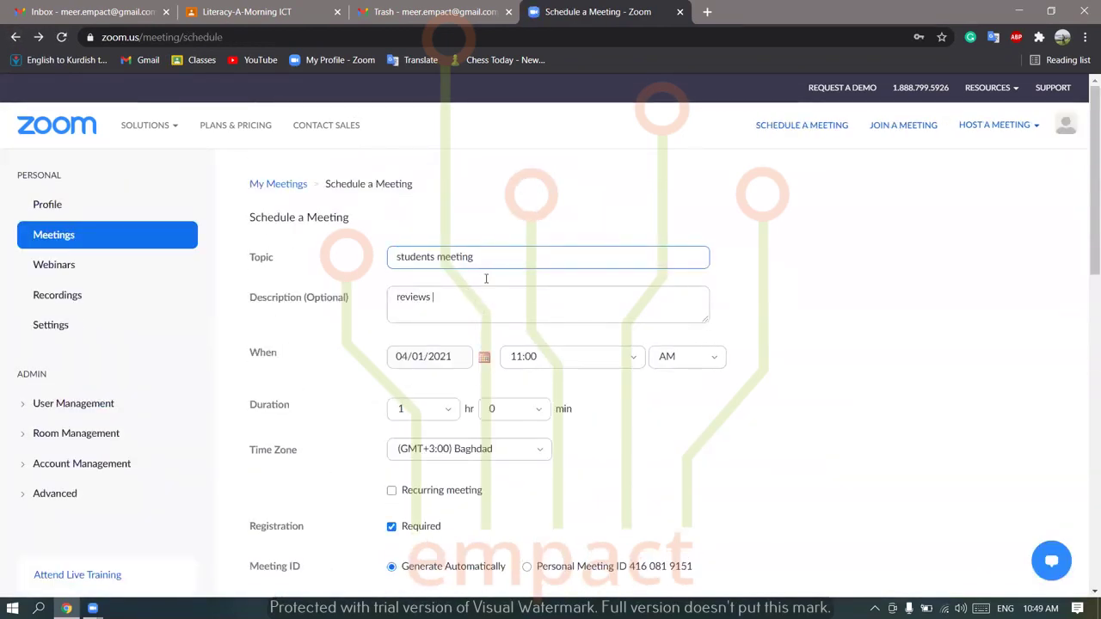
left_click(493, 259)
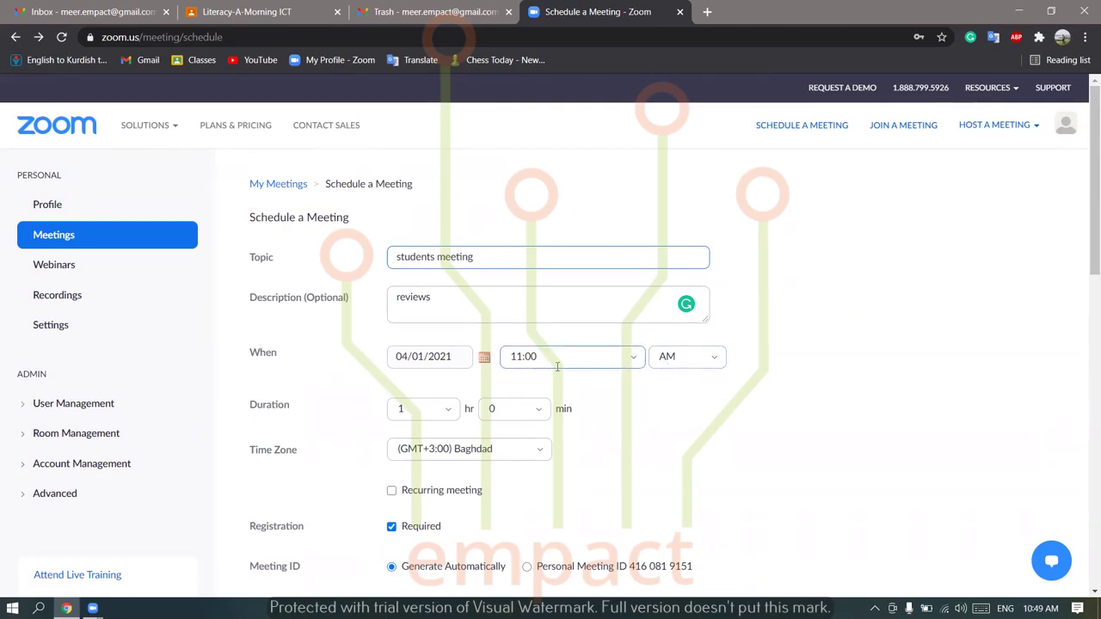
- Set the duration of the students meeting to 3 hours
left_click(420, 410)
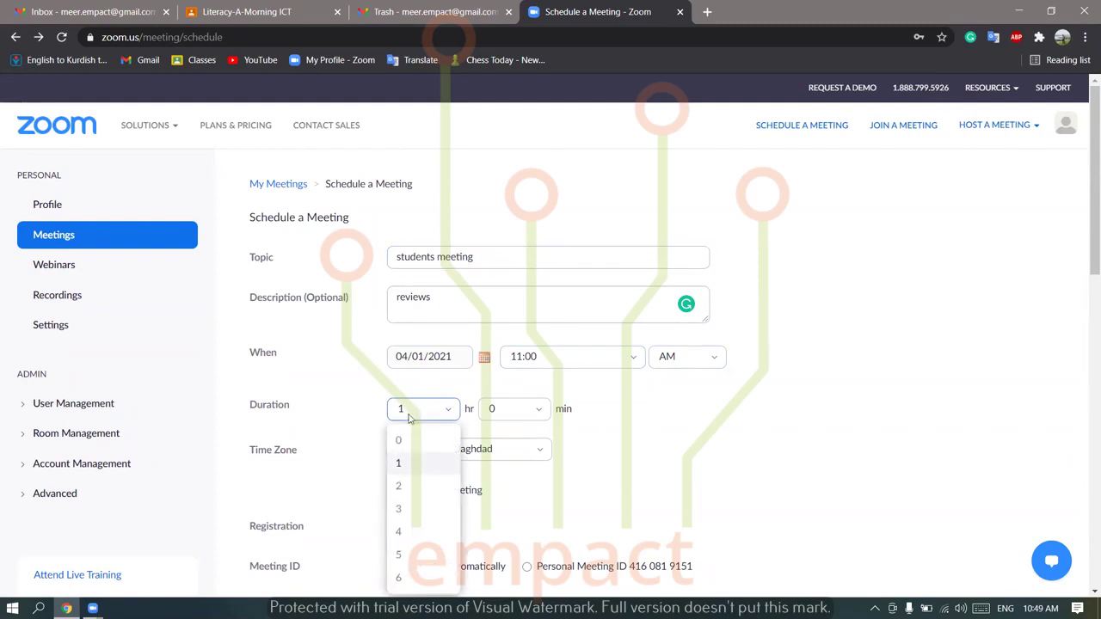
scroll(420, 370, "down", 2)
left_click(419, 363)
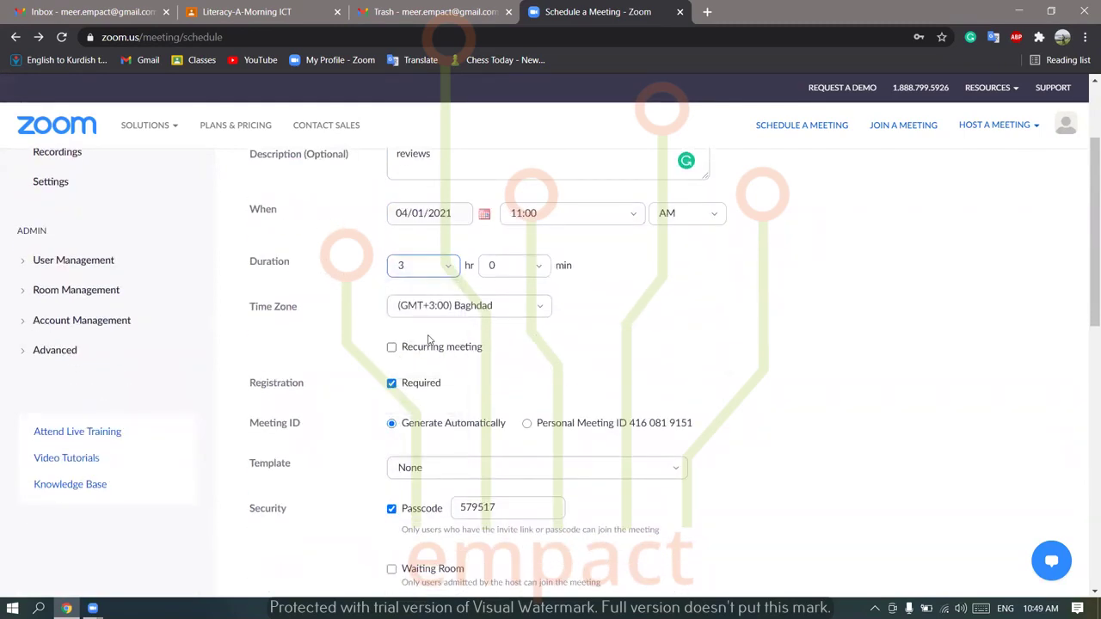
- Go over the registration, meeting ID, template, passcode, video and audio settings again, keeping the passcode required
scroll(425, 372, "down", 1)
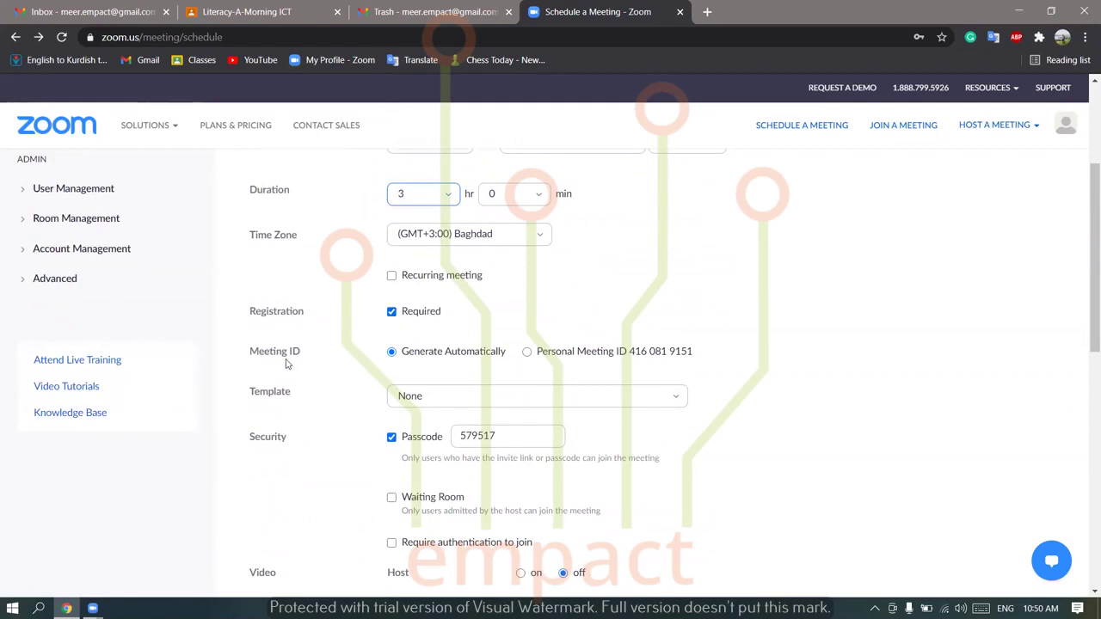
scroll(293, 352, "down", 1)
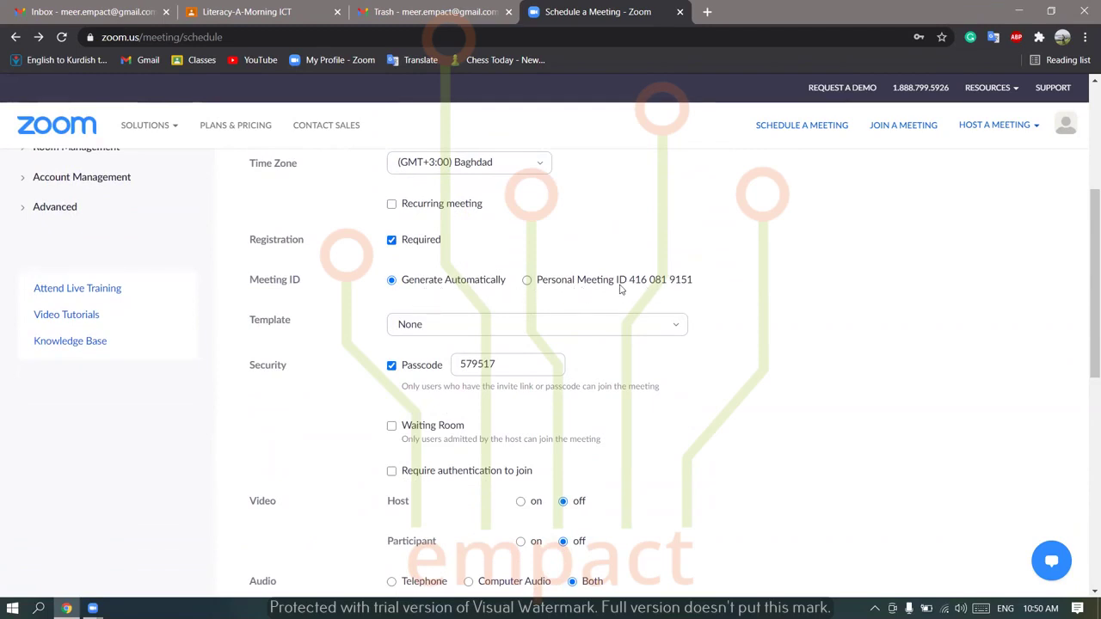
left_click(506, 324)
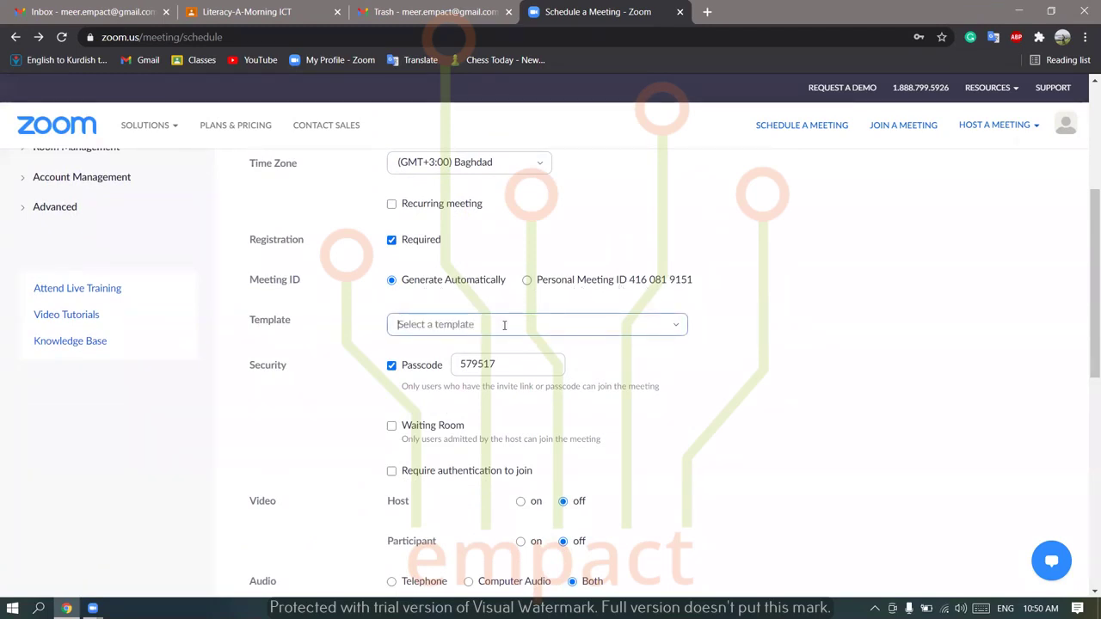
left_click(345, 331)
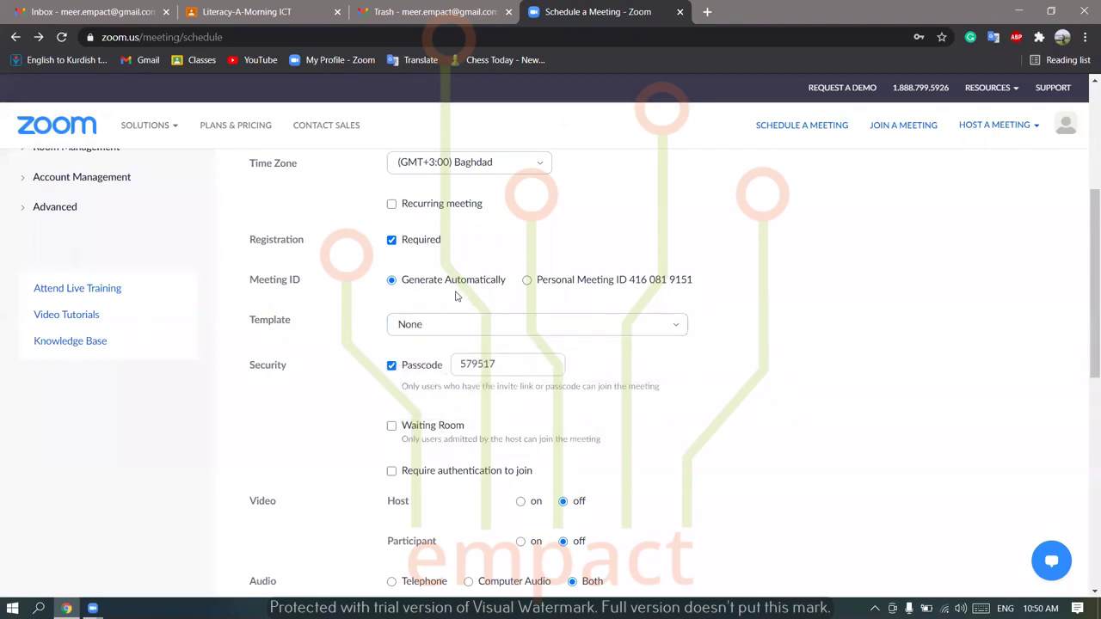
scroll(465, 293, "down", 1)
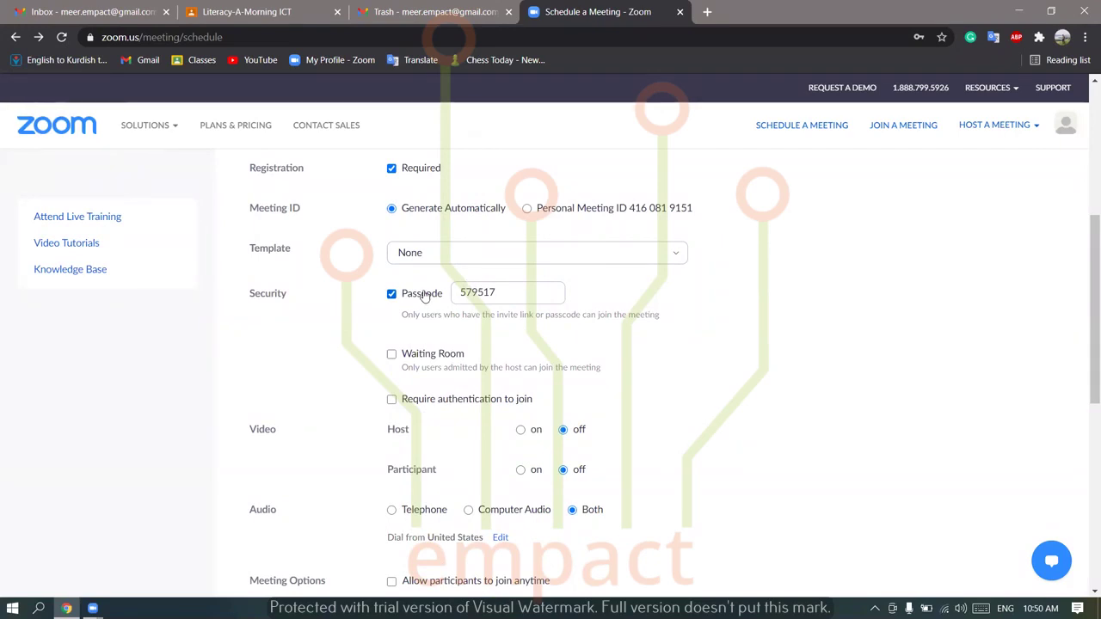
left_click(423, 296)
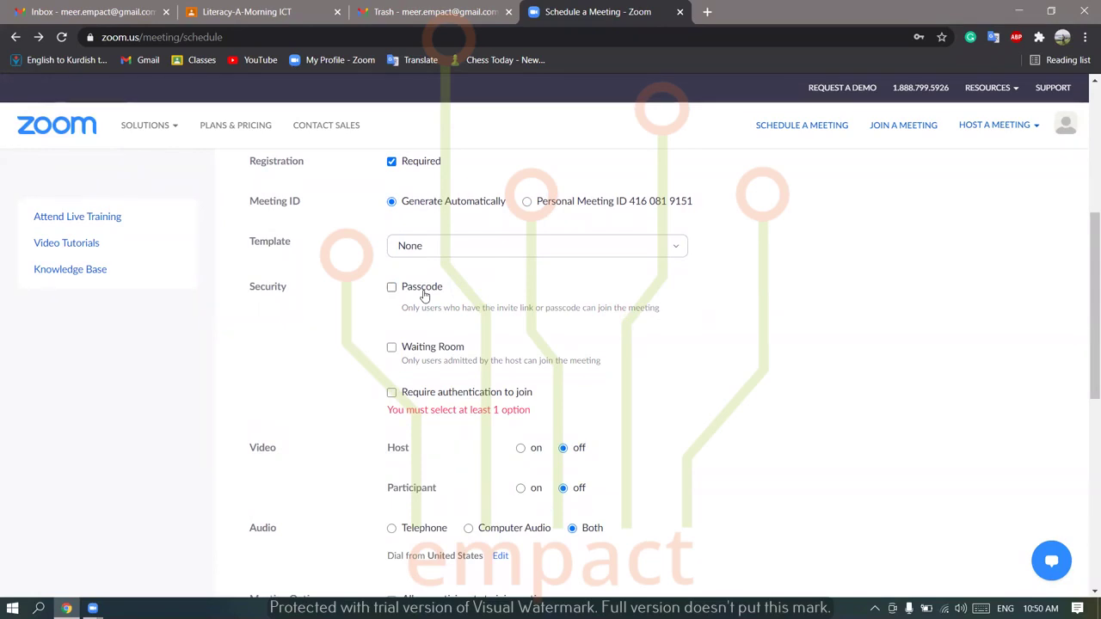
left_click(423, 296)
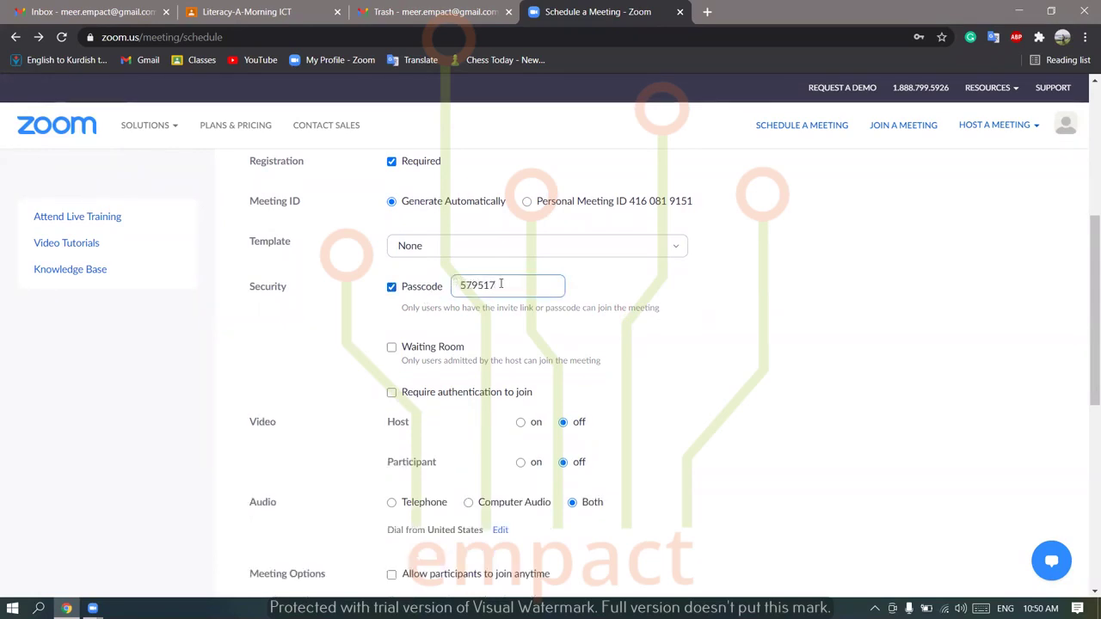
scroll(456, 280, "down", 1)
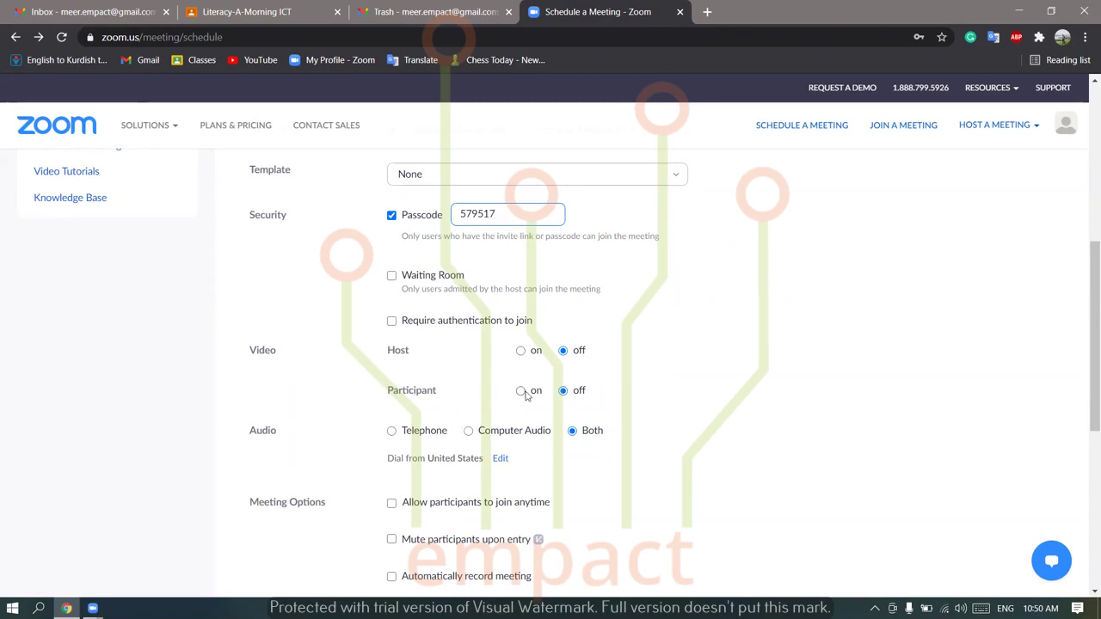
scroll(275, 361, "down", 1)
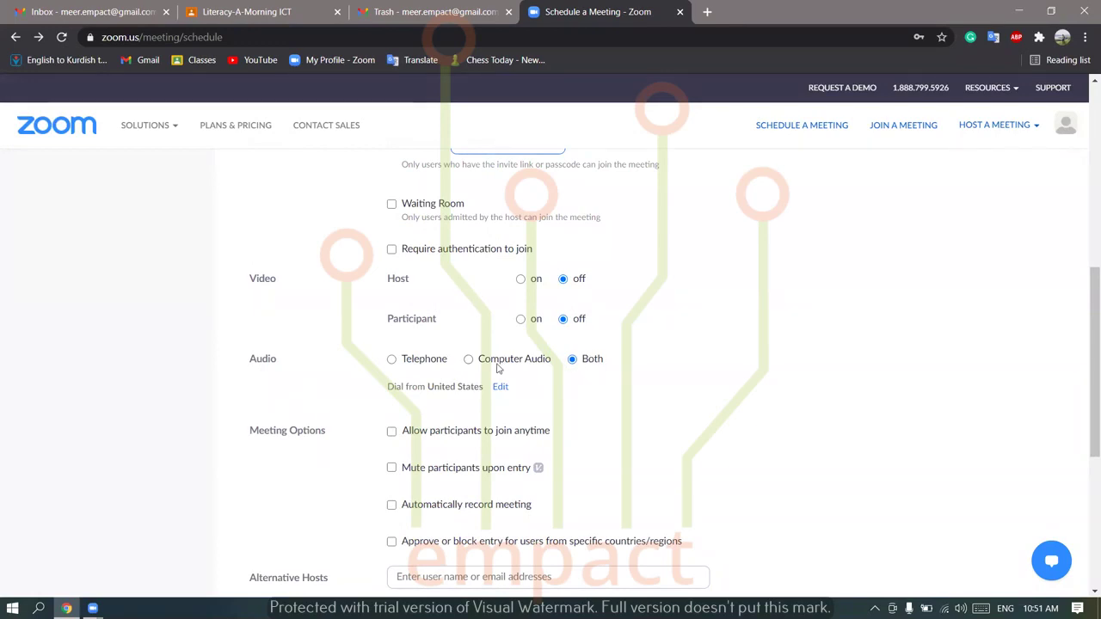
scroll(498, 369, "down", 1)
scroll(448, 410, "down", 1)
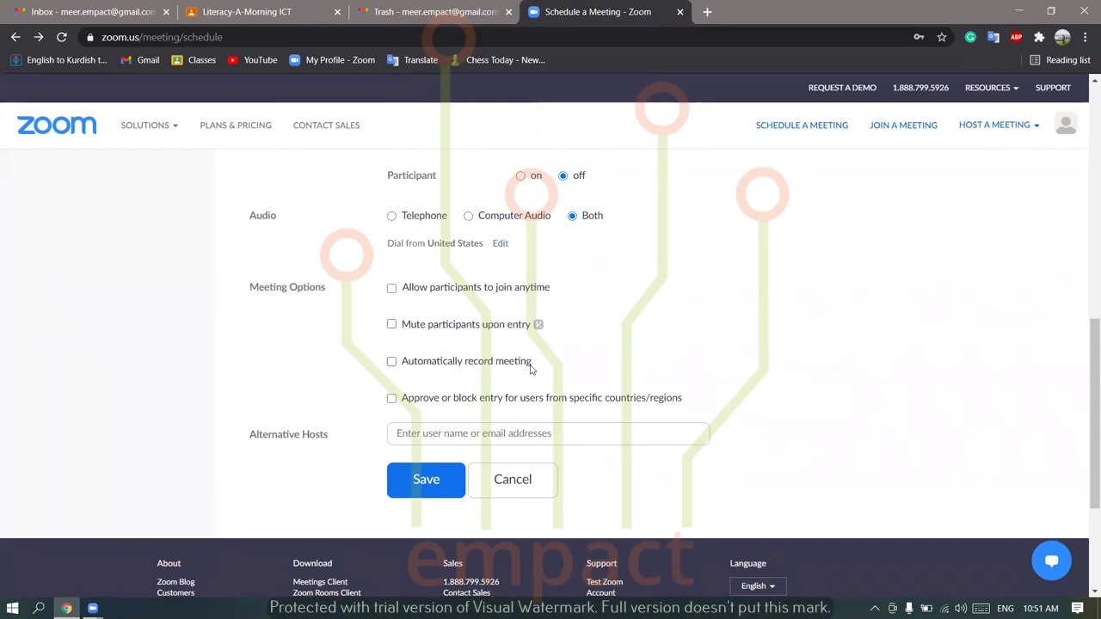
- Try automatic recording of the meeting to view its storage choices, and turn the option off again
left_click(392, 362)
left_click(392, 362)
left_click(392, 362)
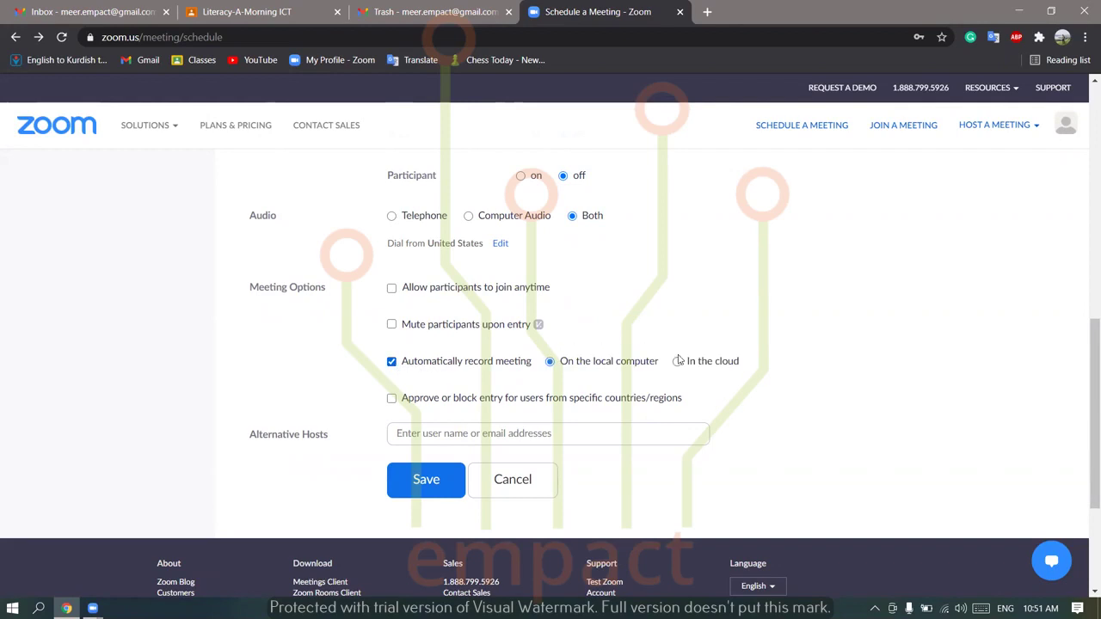
left_click(391, 362)
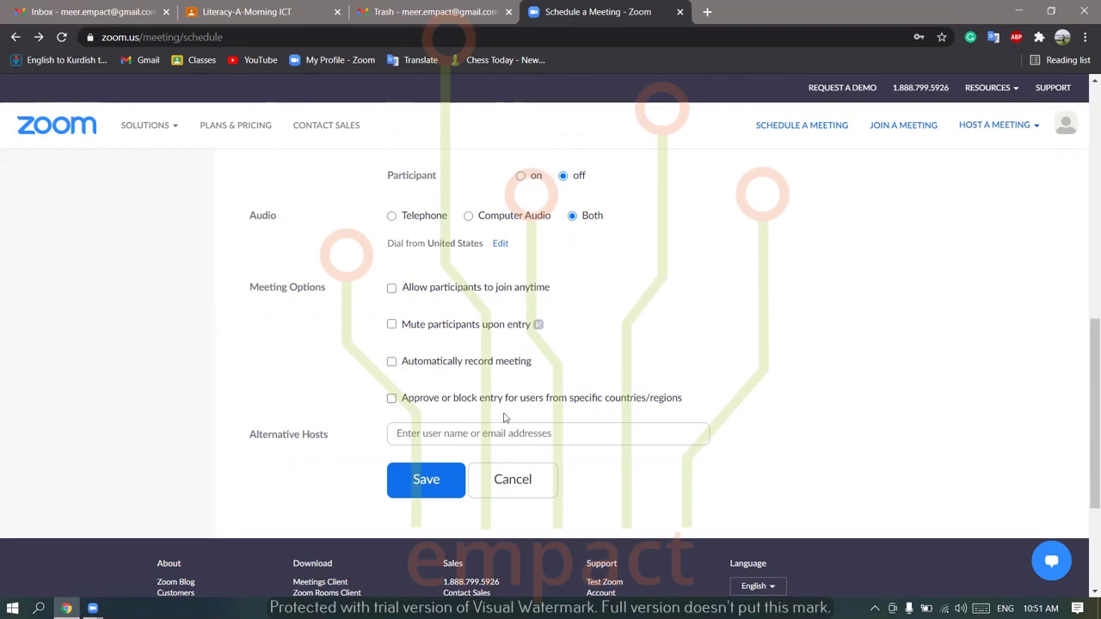
- Save the students meeting and copy the link address of its registration link
scroll(422, 511, "down", 2)
left_click(425, 411)
scroll(436, 391, "down", 2)
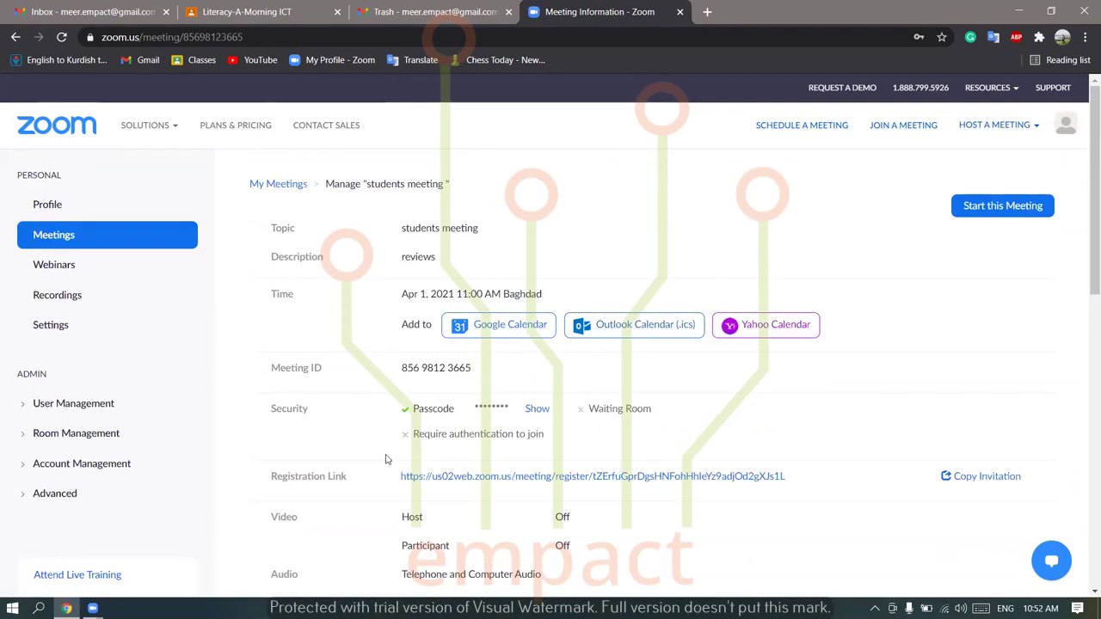
right_click(444, 477)
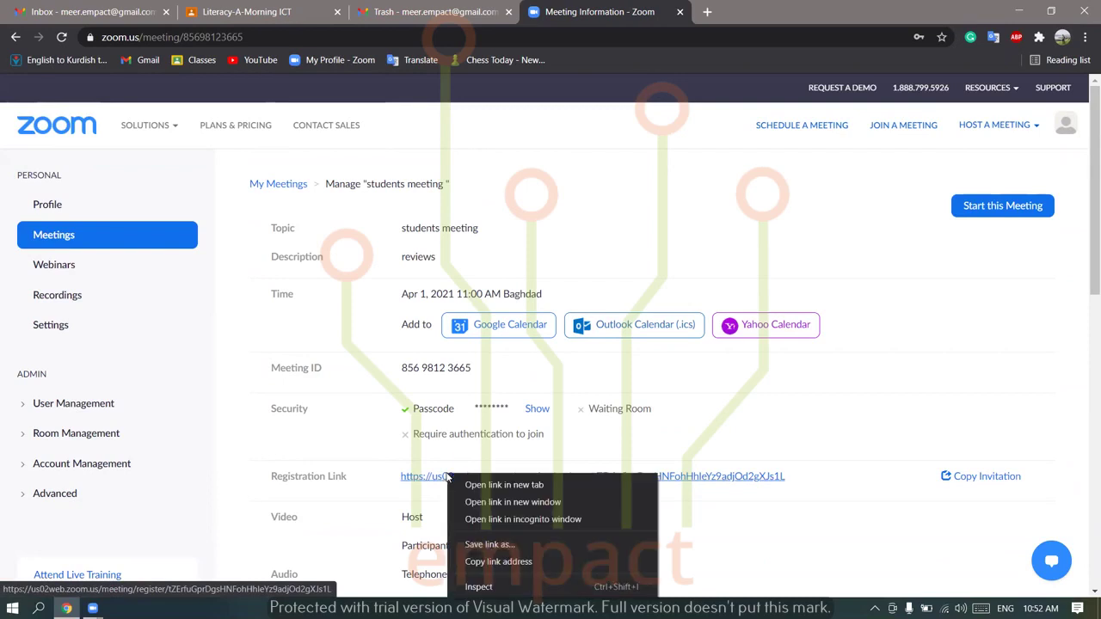
left_click(495, 562)
- Examine the saved meeting's details, its start, edit and delete actions, and its registration settings
scroll(453, 442, "down", 2)
scroll(453, 442, "down", 2)
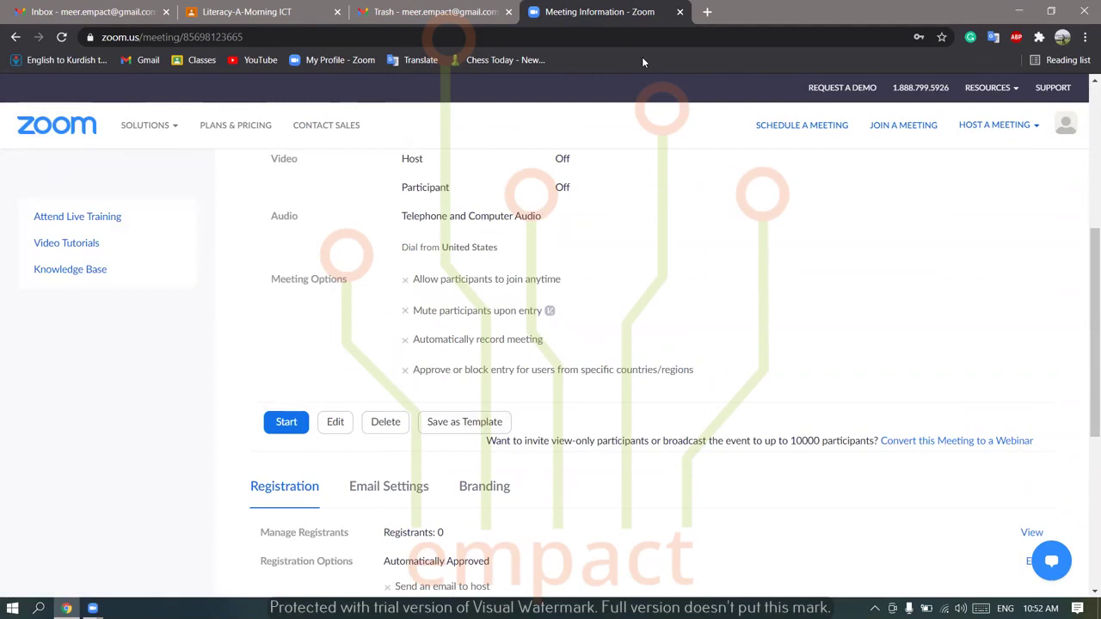
scroll(83, 317, "up", 4)
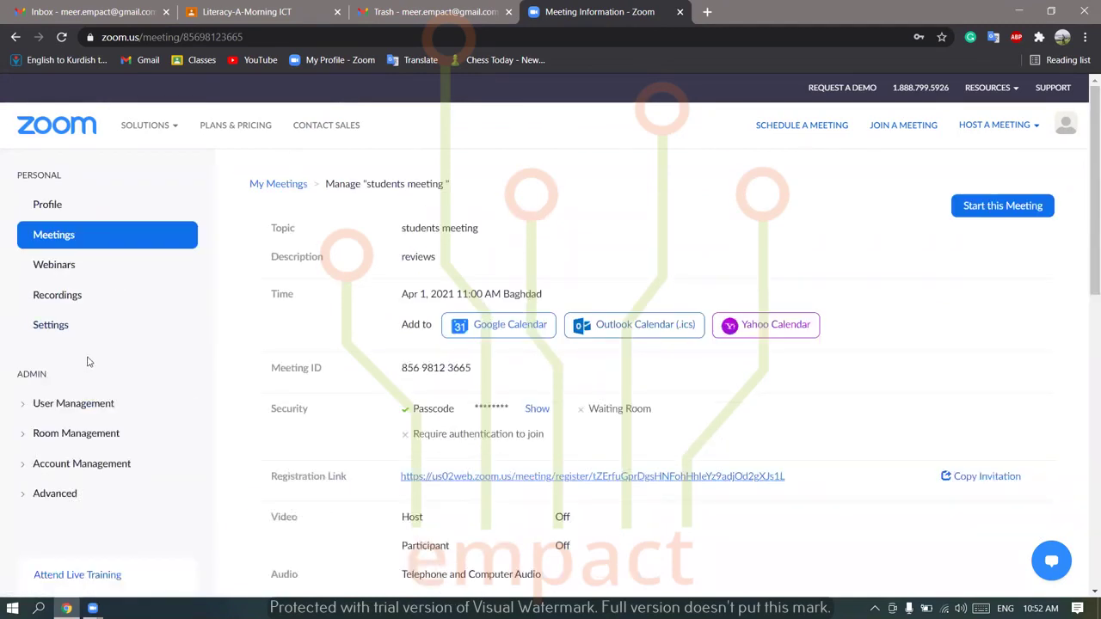
scroll(188, 355, "down", 5)
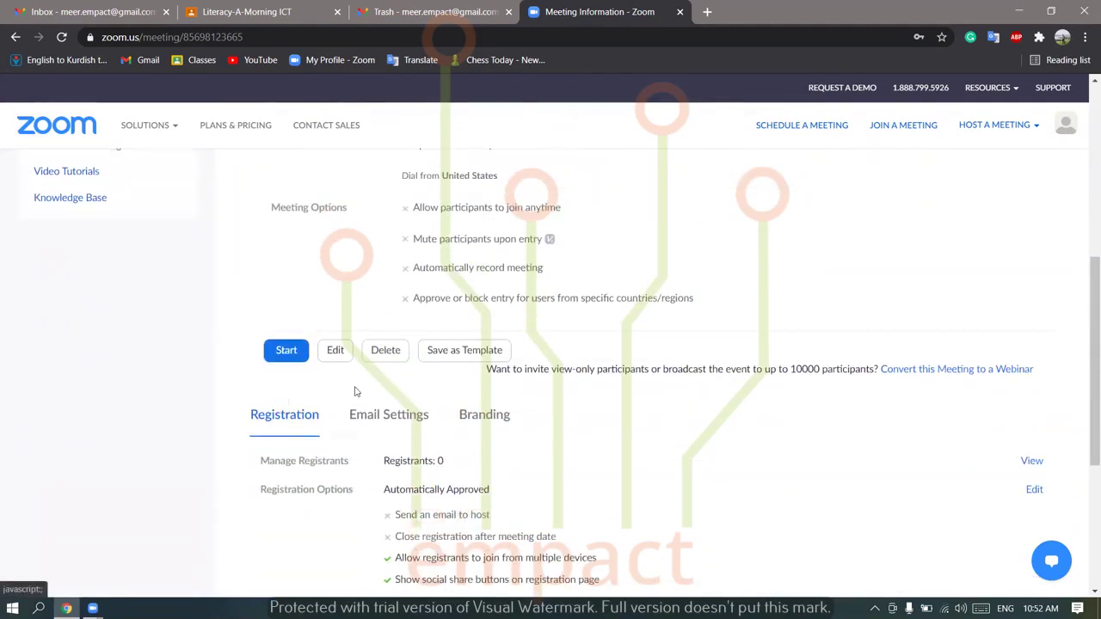
scroll(307, 388, "down", 1)
scroll(98, 418, "up", 7)
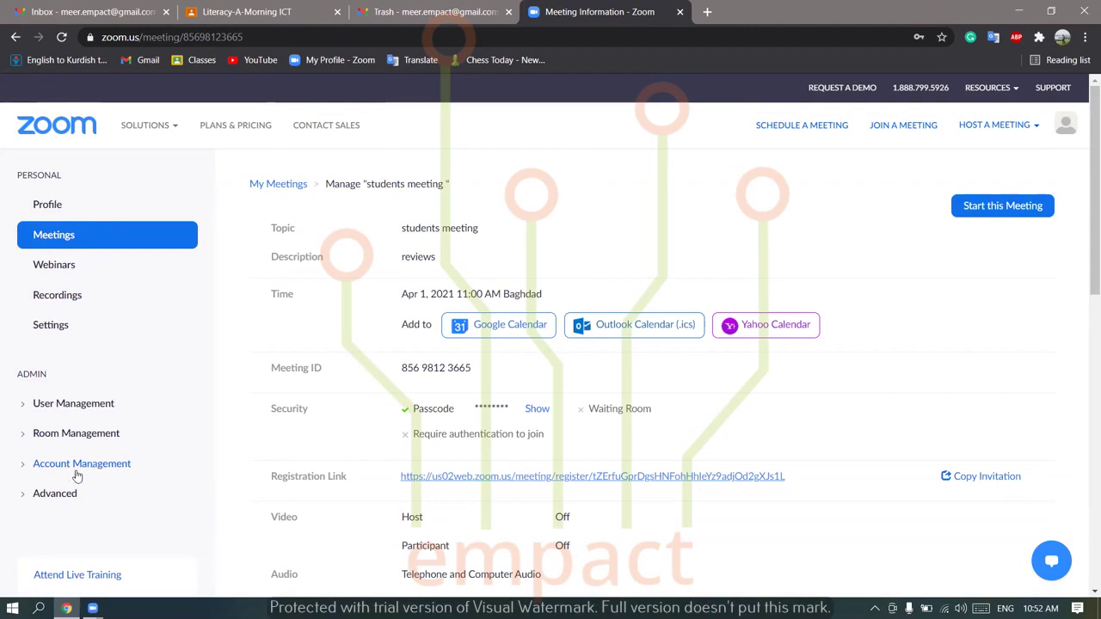
- Open the account's usage reports and show the Meeting registration report list
left_click(74, 466)
scroll(75, 471, "down", 2)
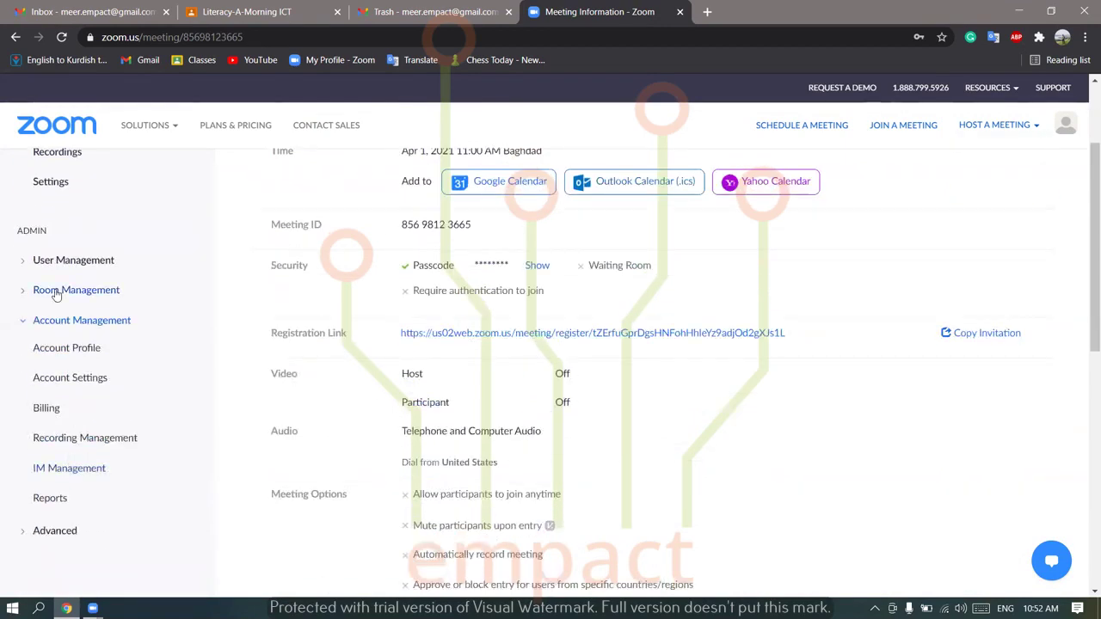
left_click(57, 506)
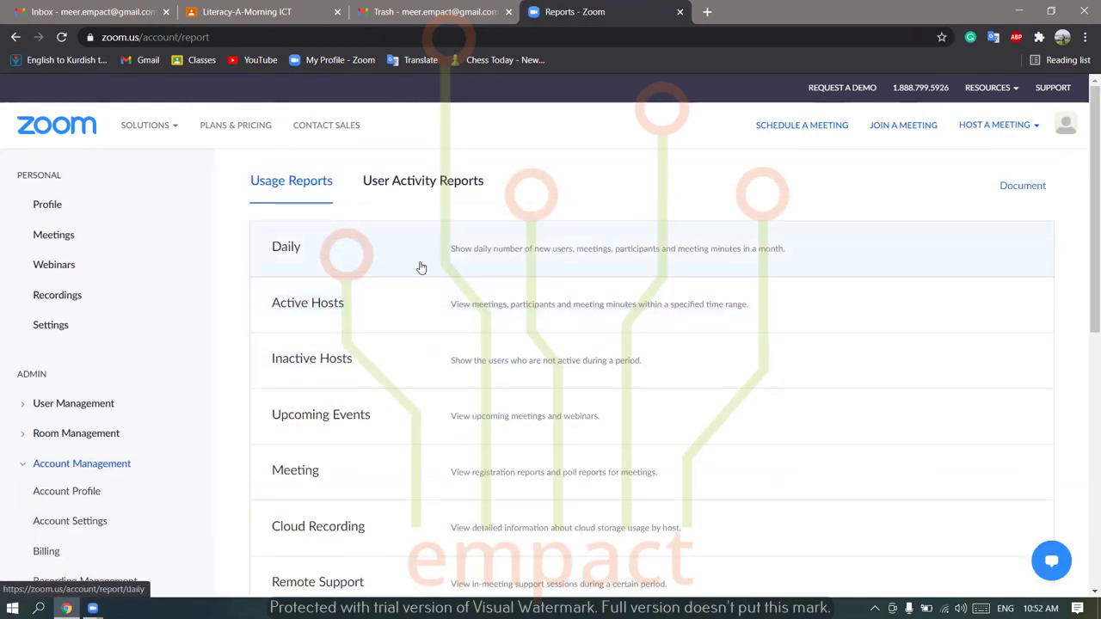
scroll(408, 272, "down", 1)
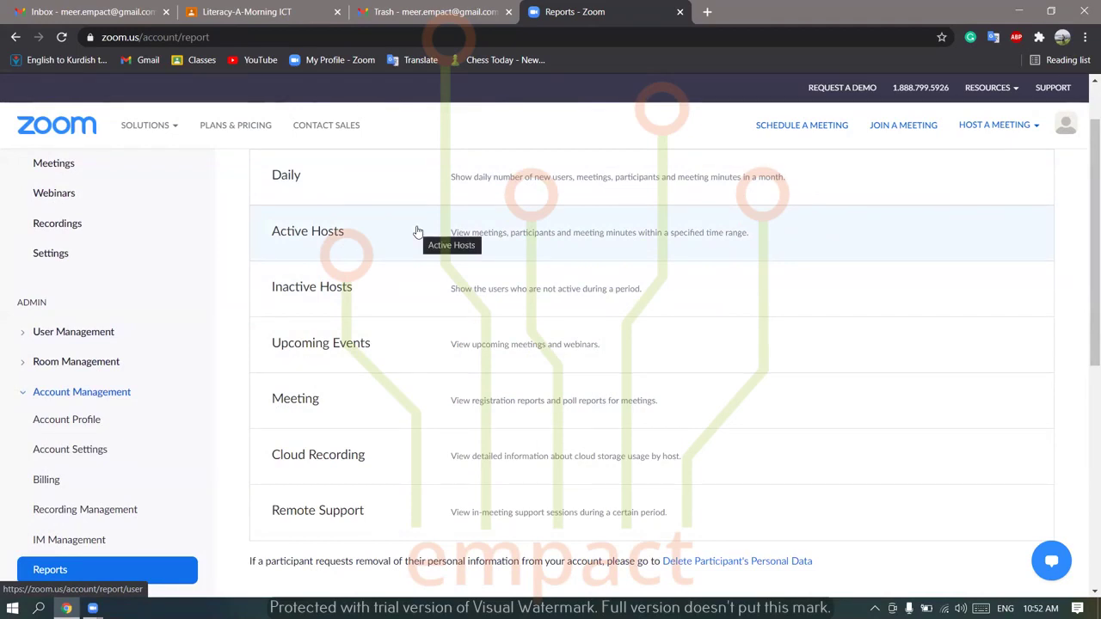
left_click(377, 401)
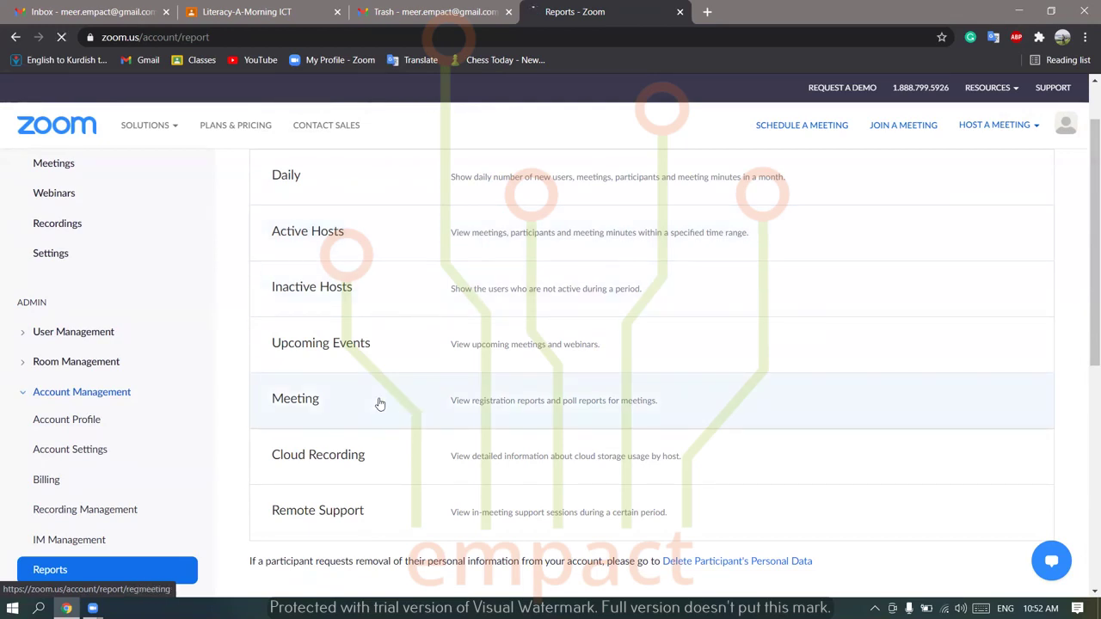
scroll(686, 355, "down", 2)
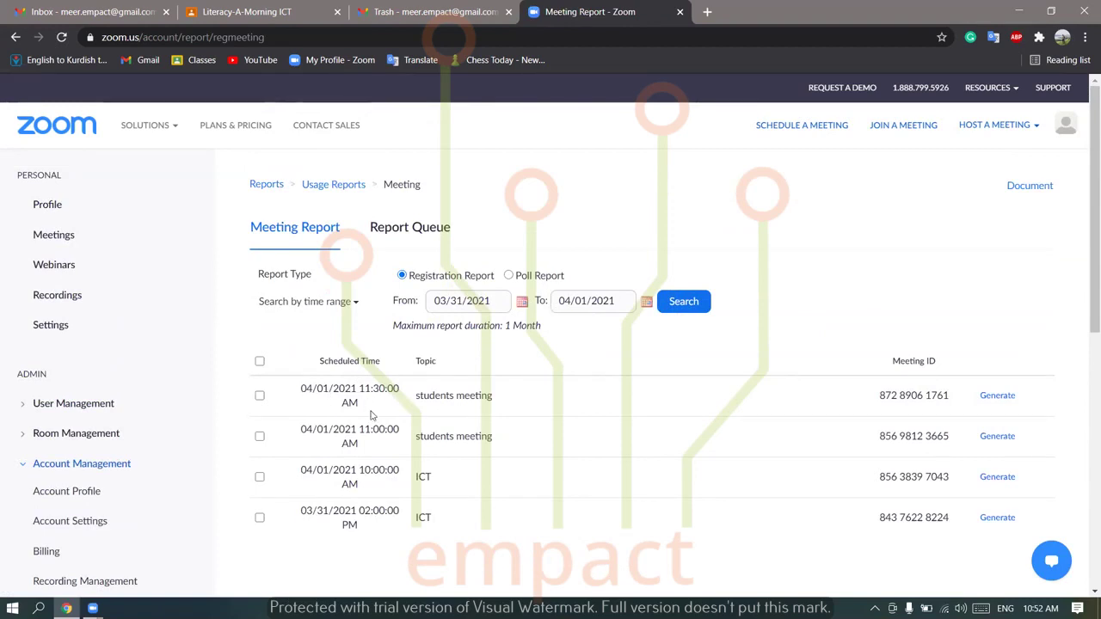
scroll(340, 454, "down", 1)
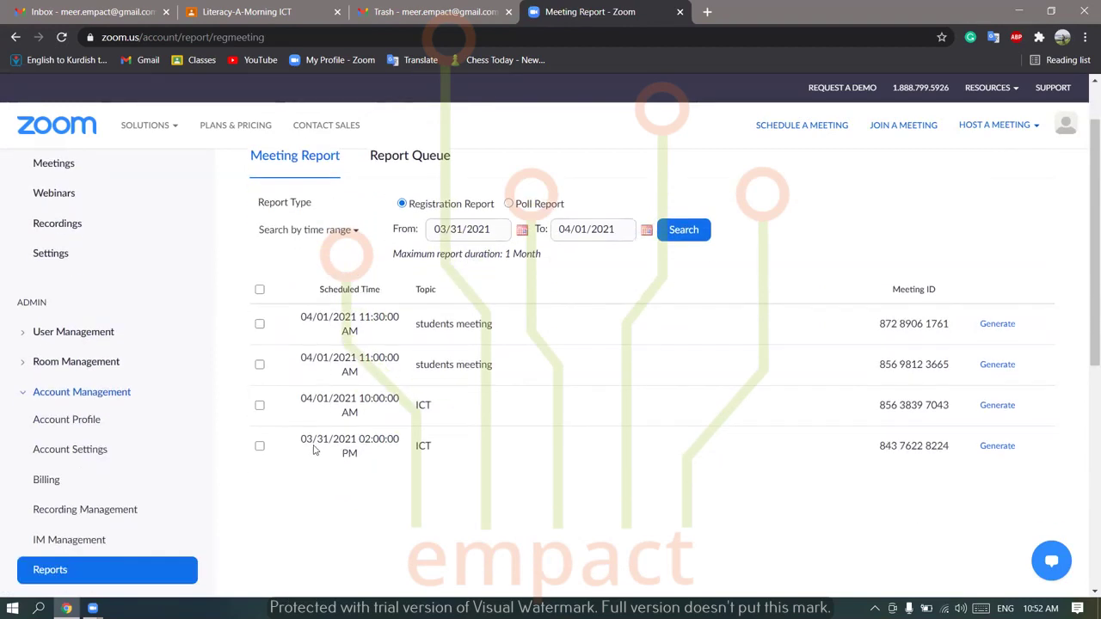
- Generate the all-registrants report for the ICT meeting of 03/31/2021 02:00 PM, download it and open the file in Excel
left_click(997, 447)
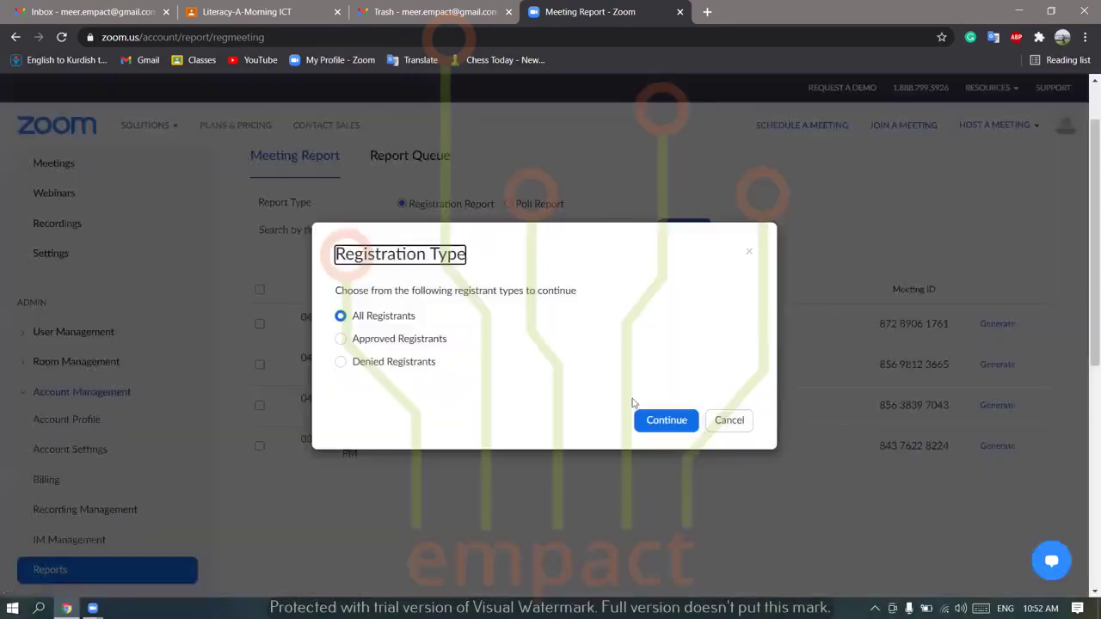
left_click(667, 420)
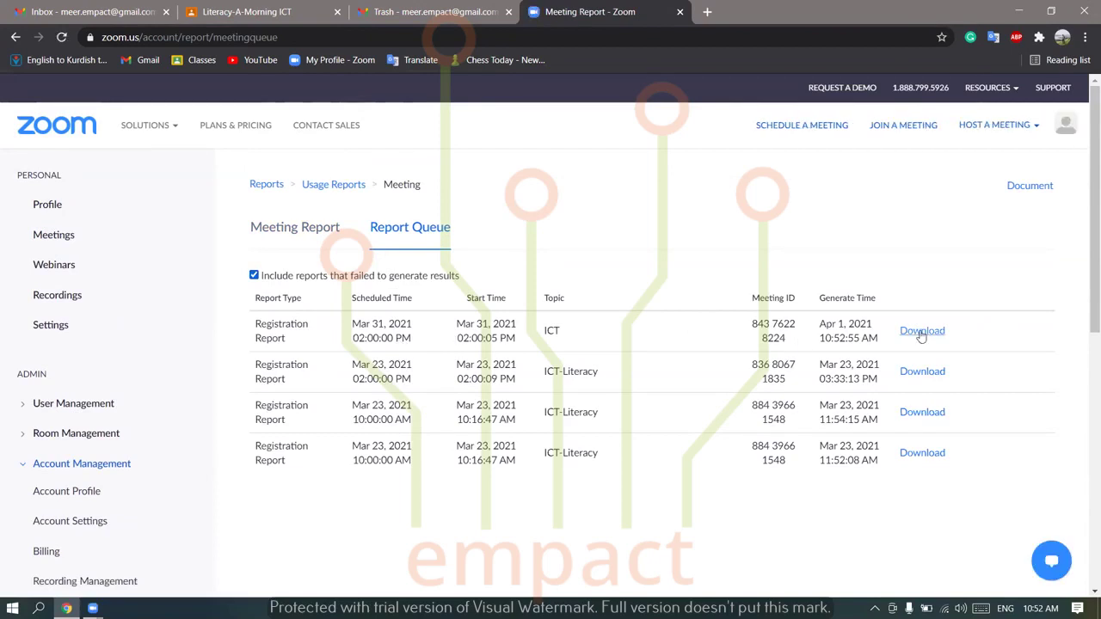
left_click(921, 334)
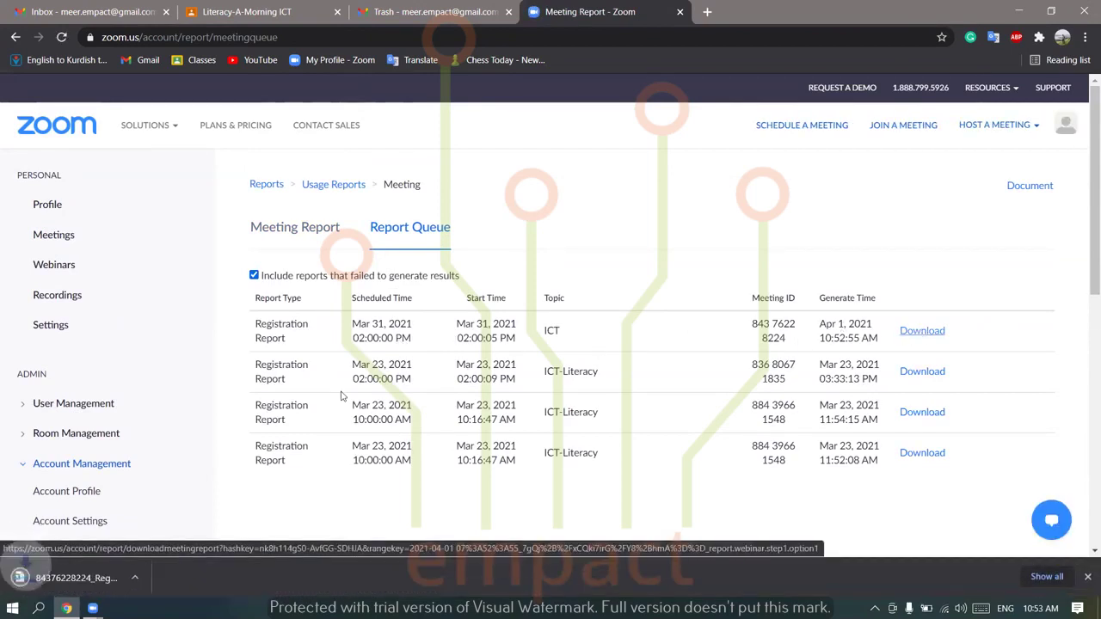
left_click(116, 581)
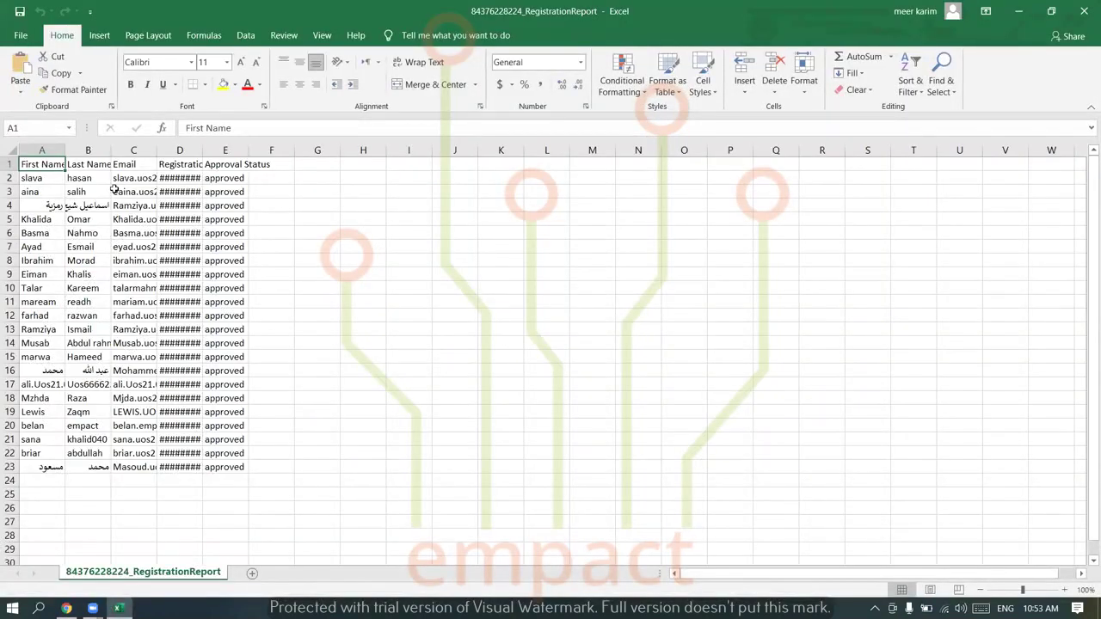
- Fit the name, email and registration time columns to their contents to read the report, and close the workbook without saving
left_click_drag(63, 148, 62, 148)
double_click(63, 148)
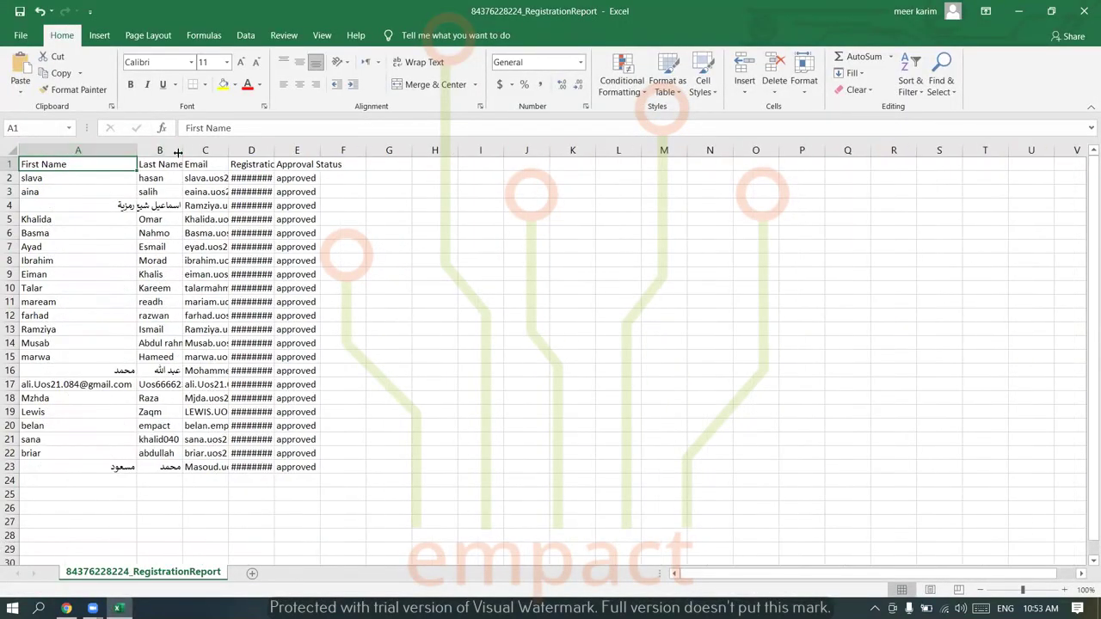
double_click(182, 148)
double_click(255, 148)
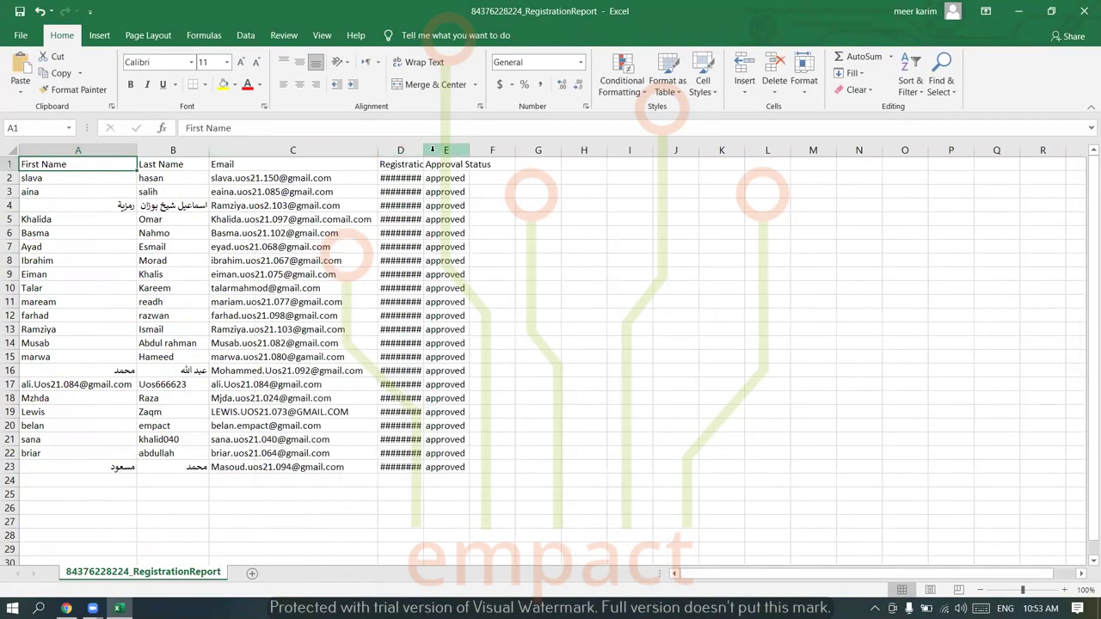
double_click(378, 148)
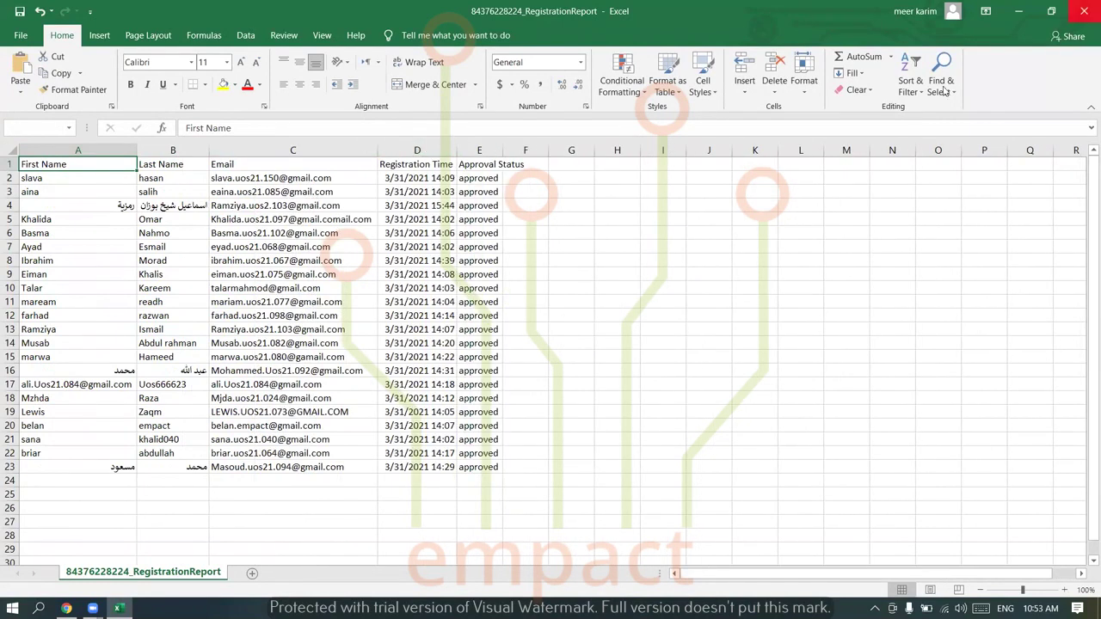
left_click(1084, 7)
left_click(547, 324)
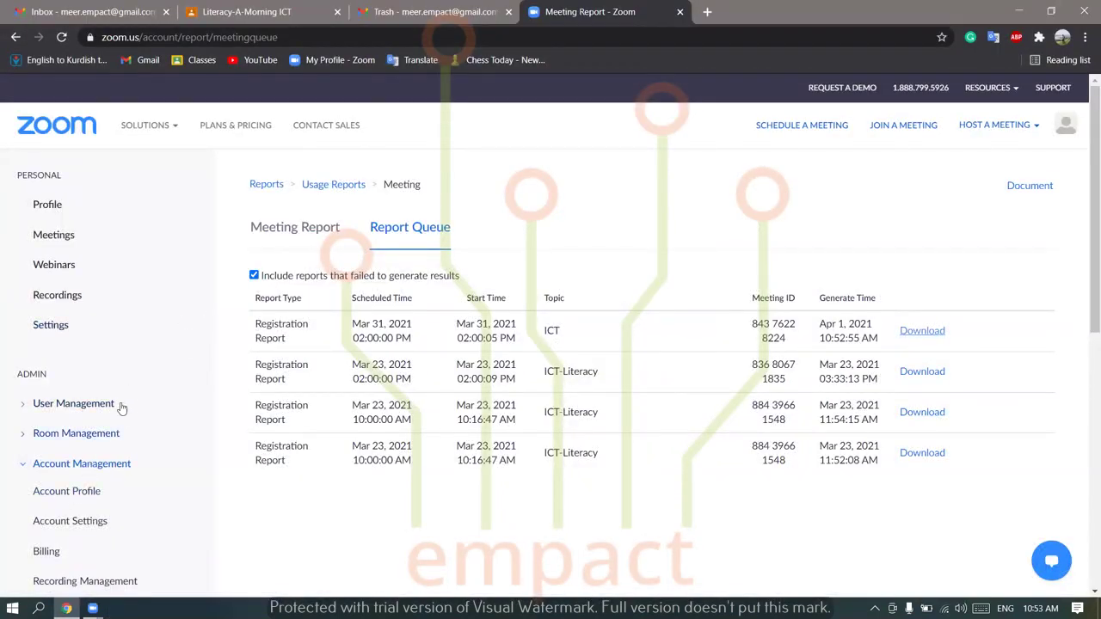
- Go back to the account's usage reports from the report queue and reopen the Meeting report
scroll(240, 243, "down", 1)
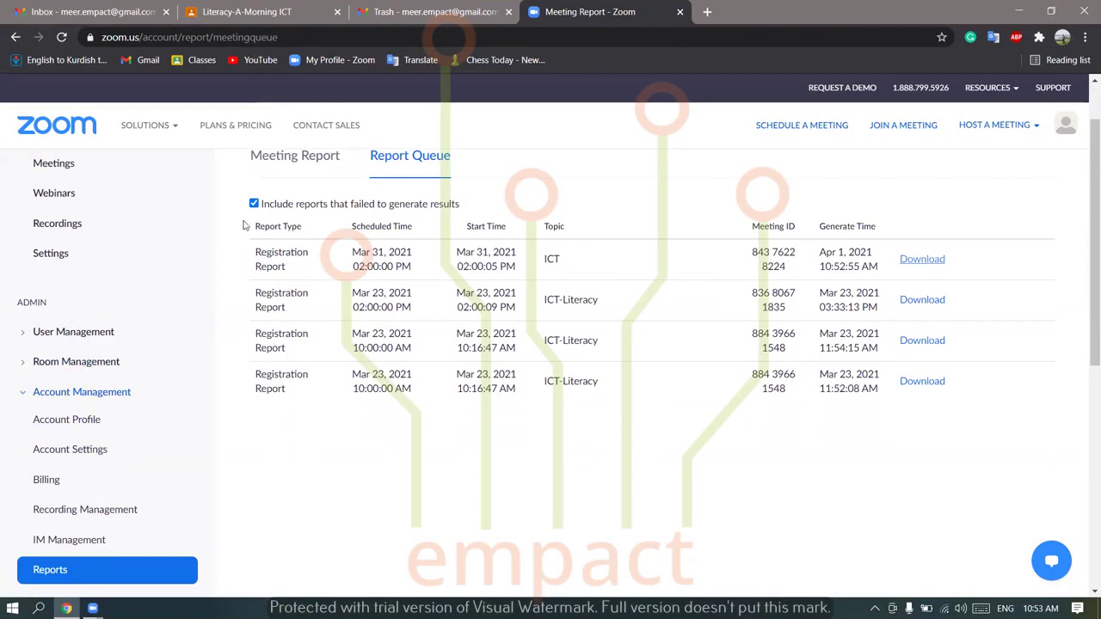
left_click(95, 398)
left_click(93, 395)
scroll(93, 397, "down", 2)
left_click(64, 425)
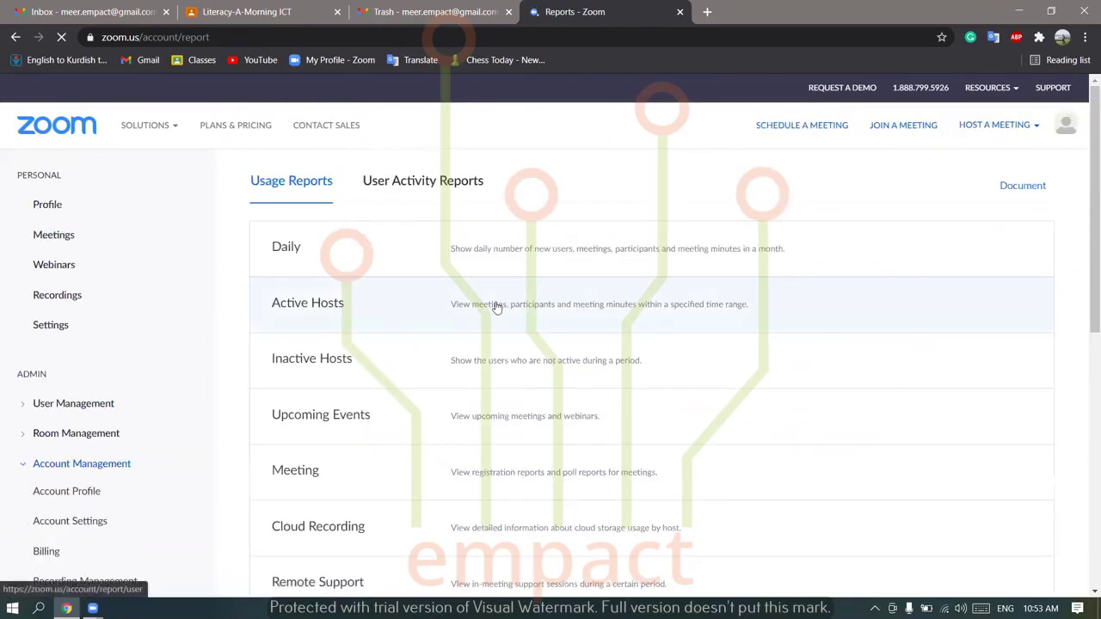
scroll(368, 365, "down", 1)
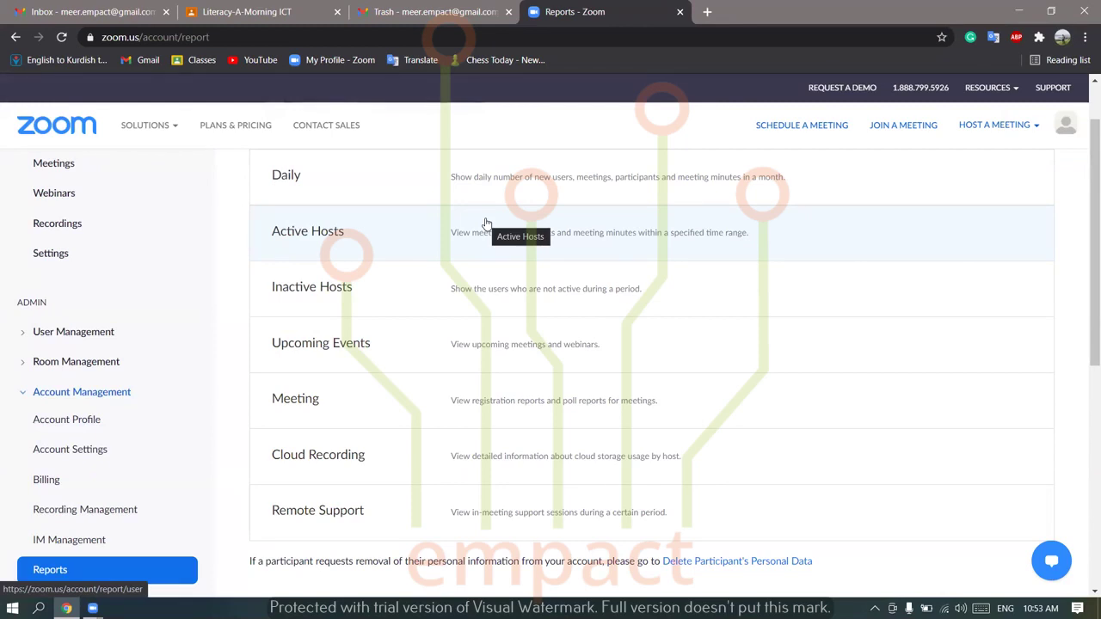
left_click(399, 418)
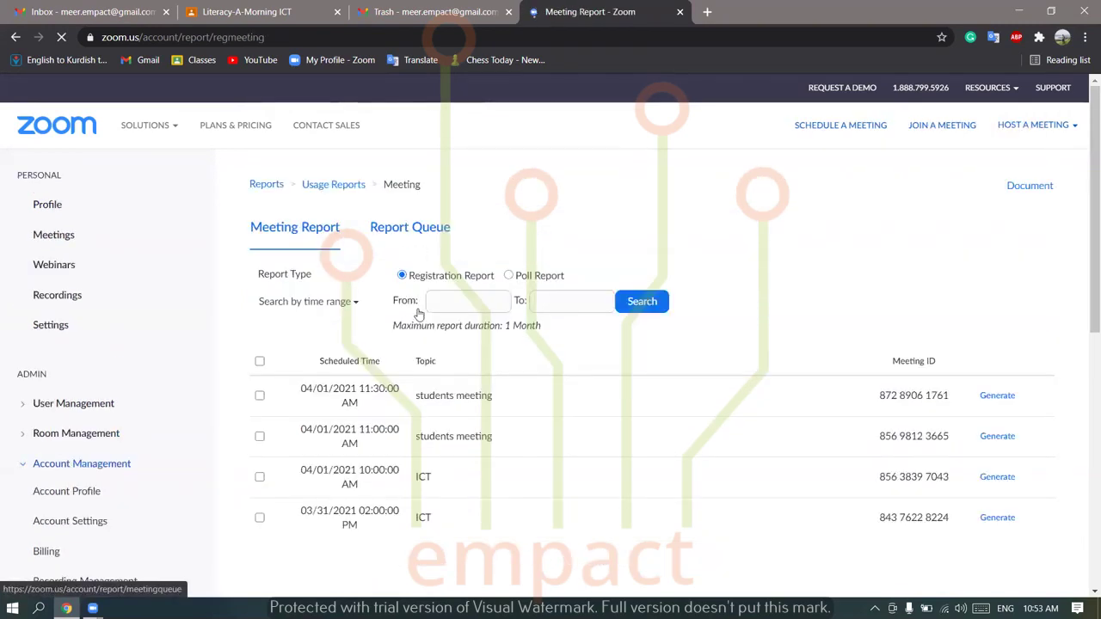
- Generate a fresh all-registrants report for the 03/31/2021 ICT meeting, download the newest queue entry and open it in Excel
left_click(998, 518)
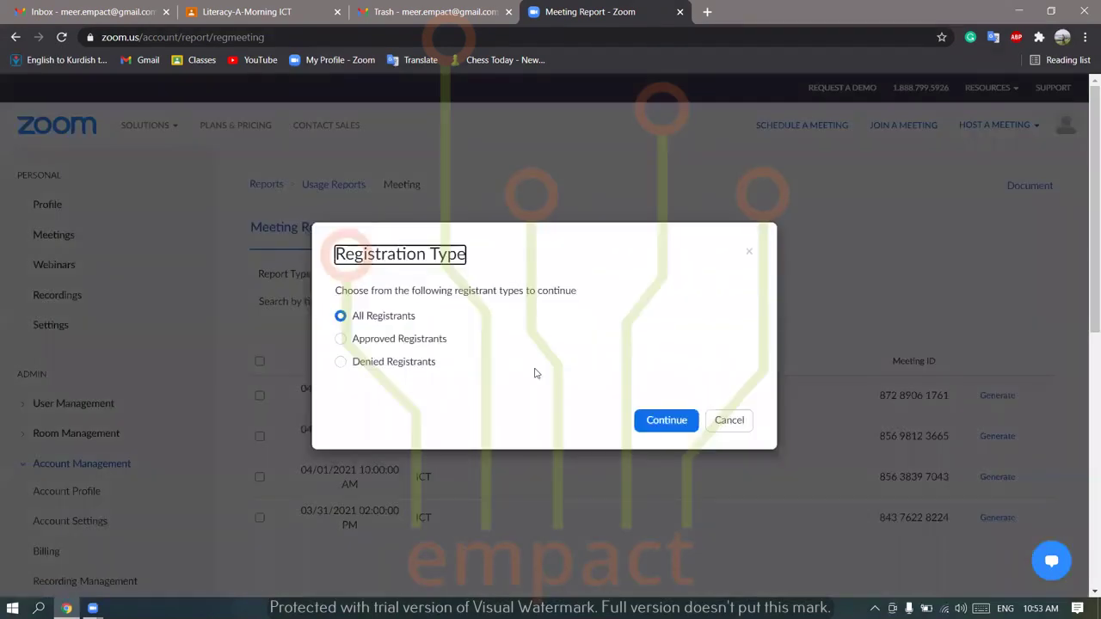
left_click(667, 421)
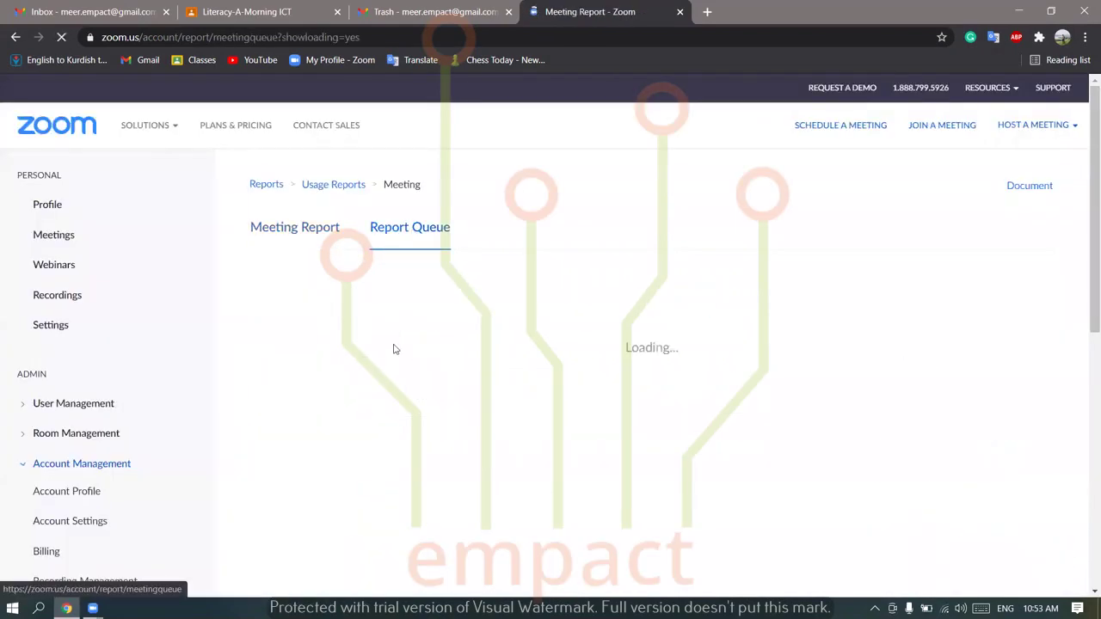
left_click(437, 248)
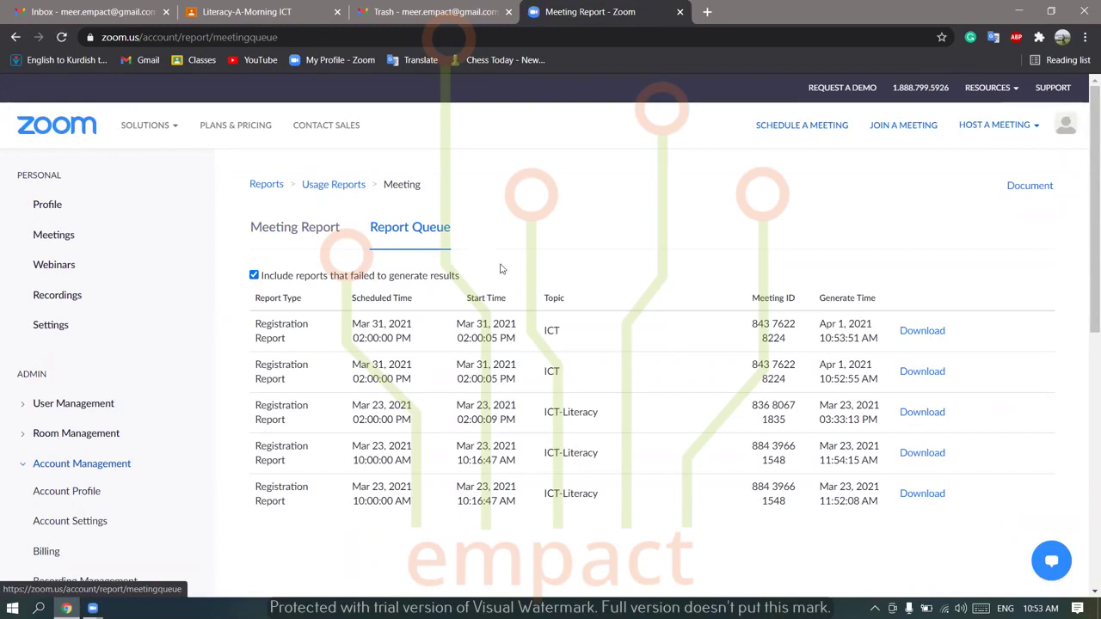
left_click(937, 338)
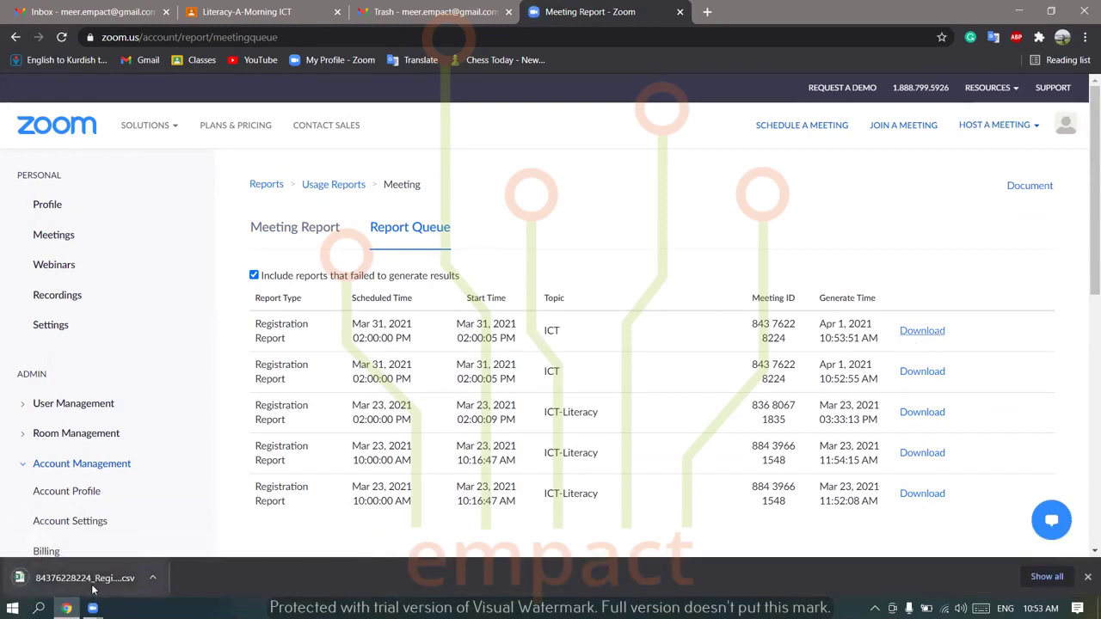
left_click(86, 581)
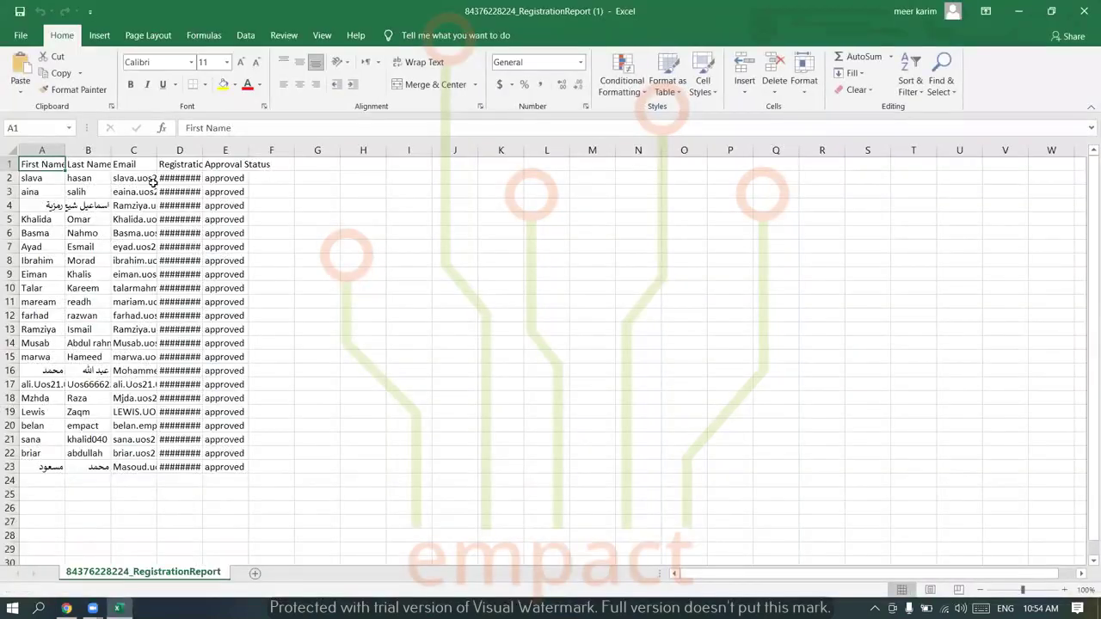
- Fit the Email column to its contents to view the registrants' addresses, and close the workbook without saving
double_click(157, 150)
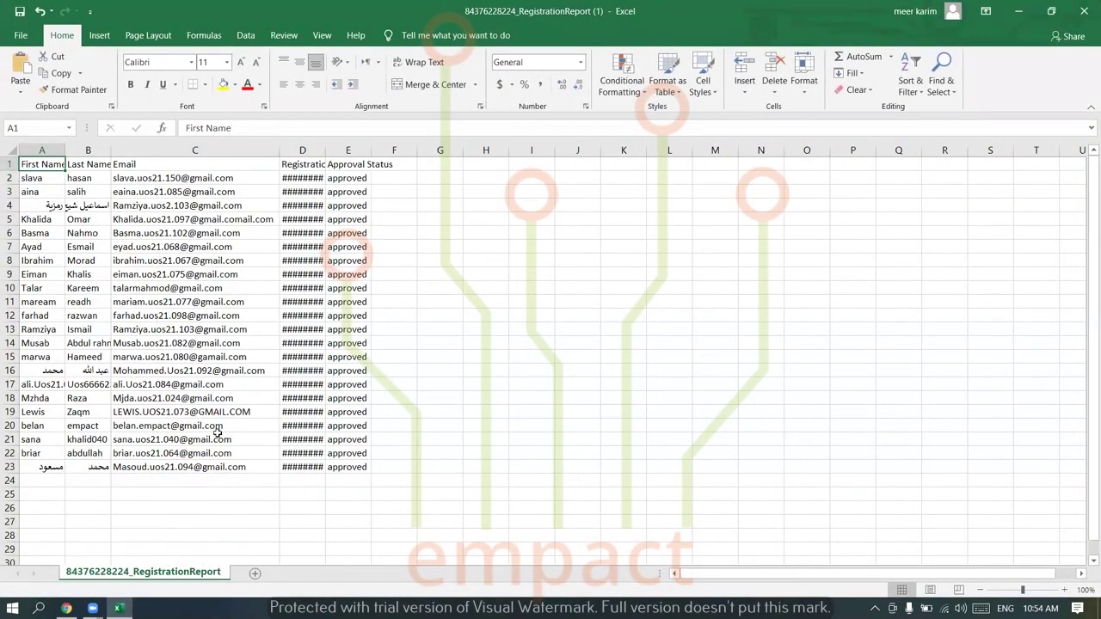
left_click(1084, 11)
left_click(543, 335)
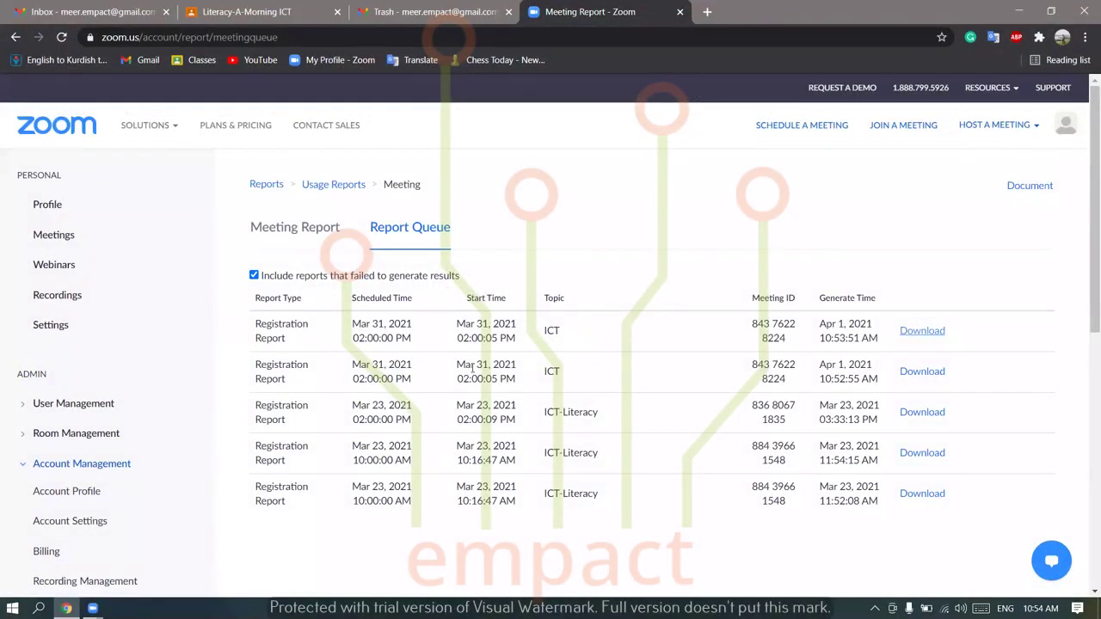
- Switch to YouTube and search for "in email what is cc and what is bcc"
left_click(263, 62)
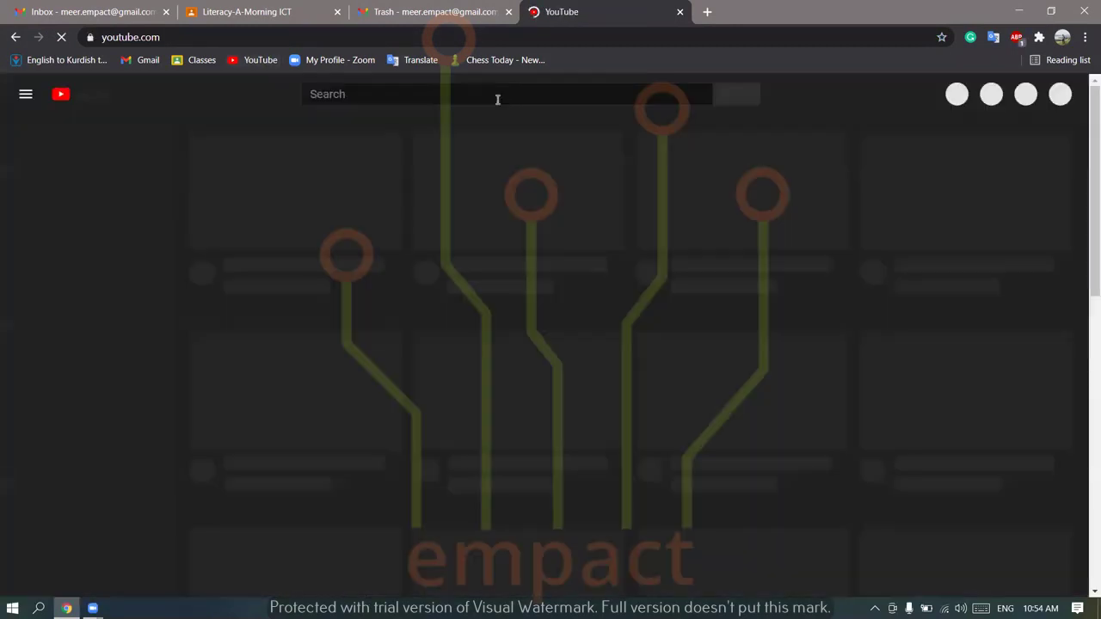
left_click(497, 99)
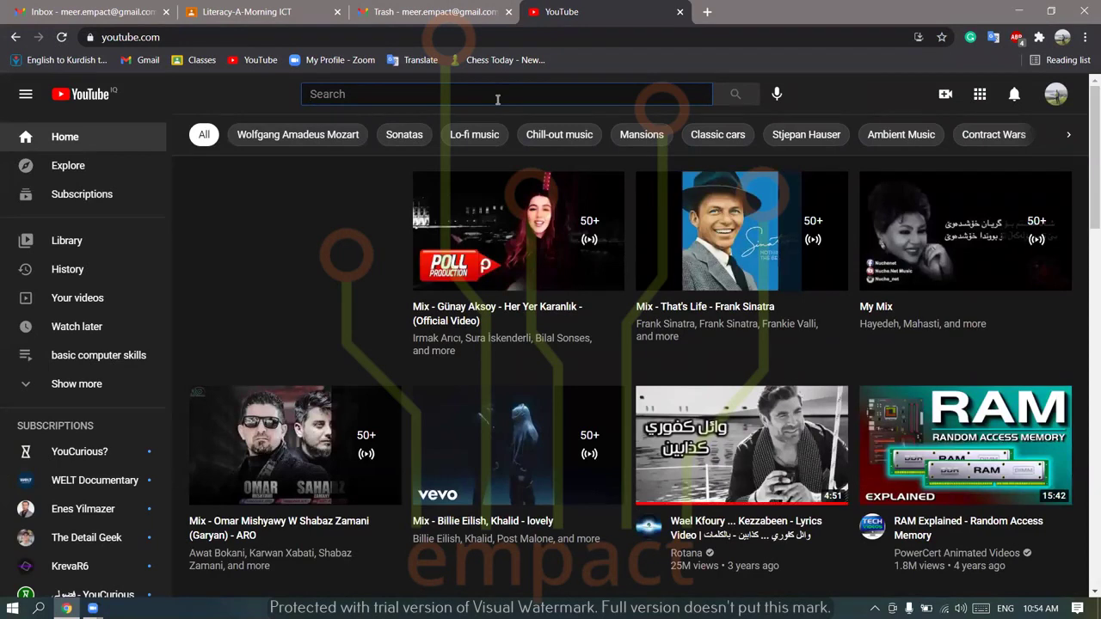
type("in em")
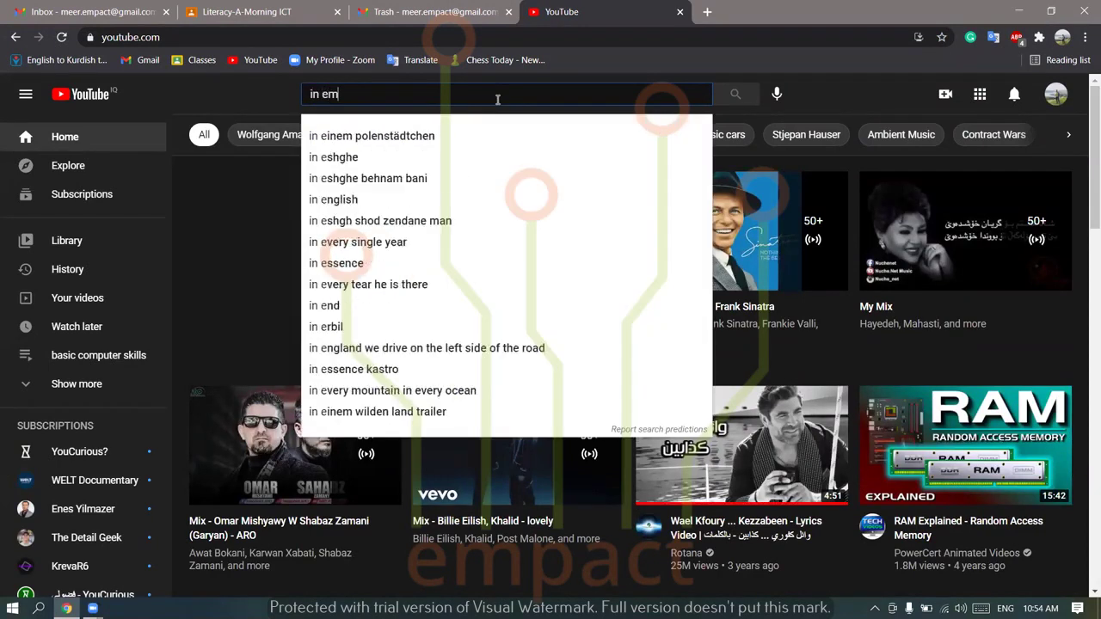
type("ail what is b")
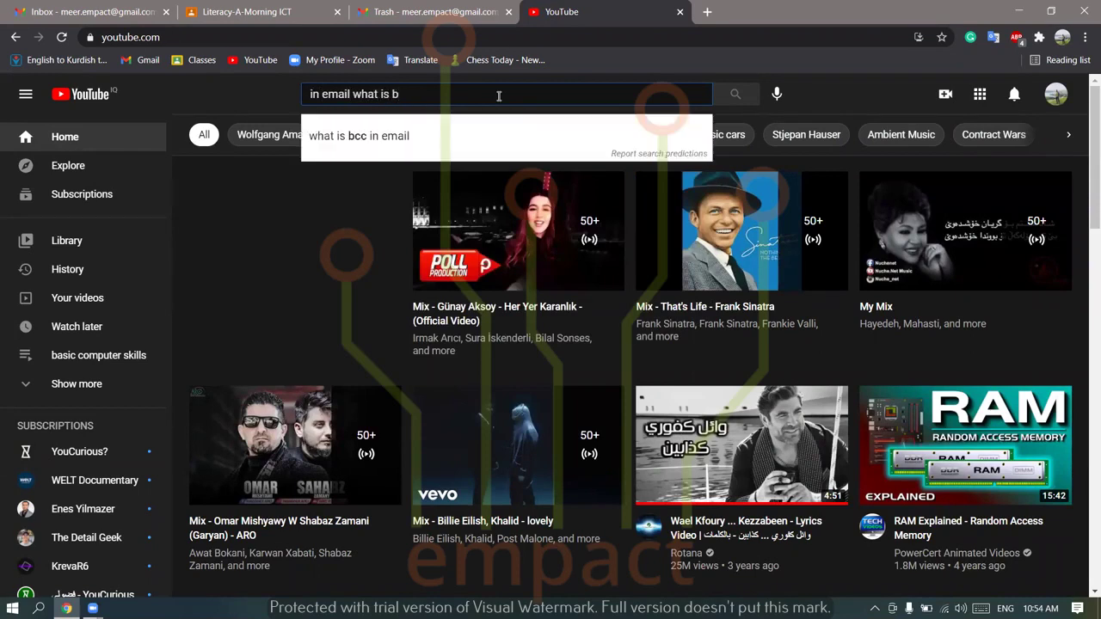
key("BackSpace")
type("cc and what is")
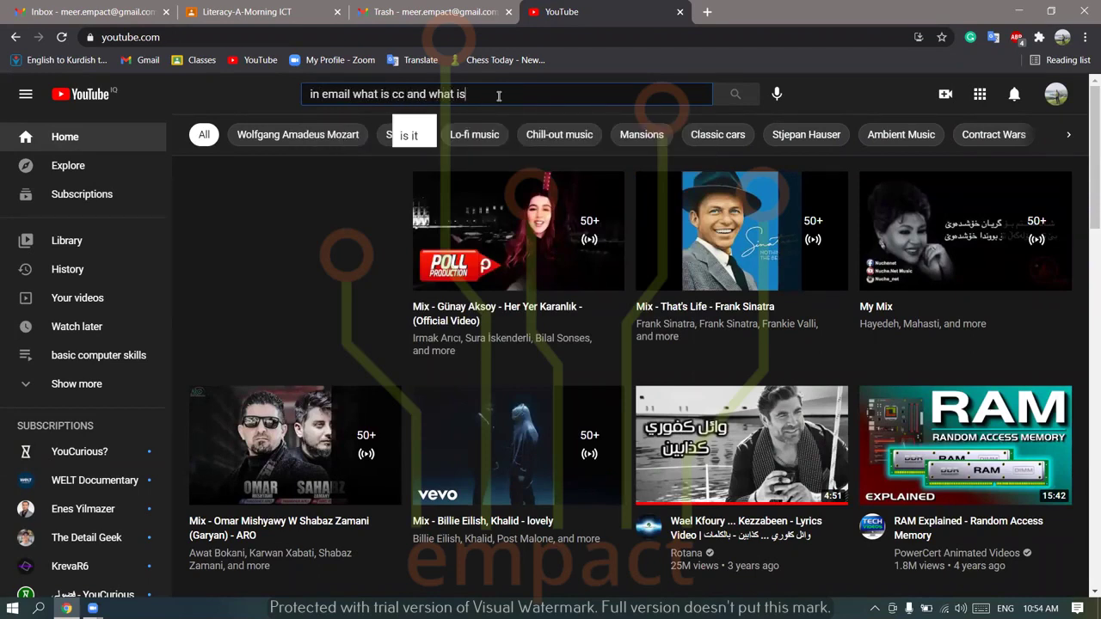
type(" bcc")
key("Return")
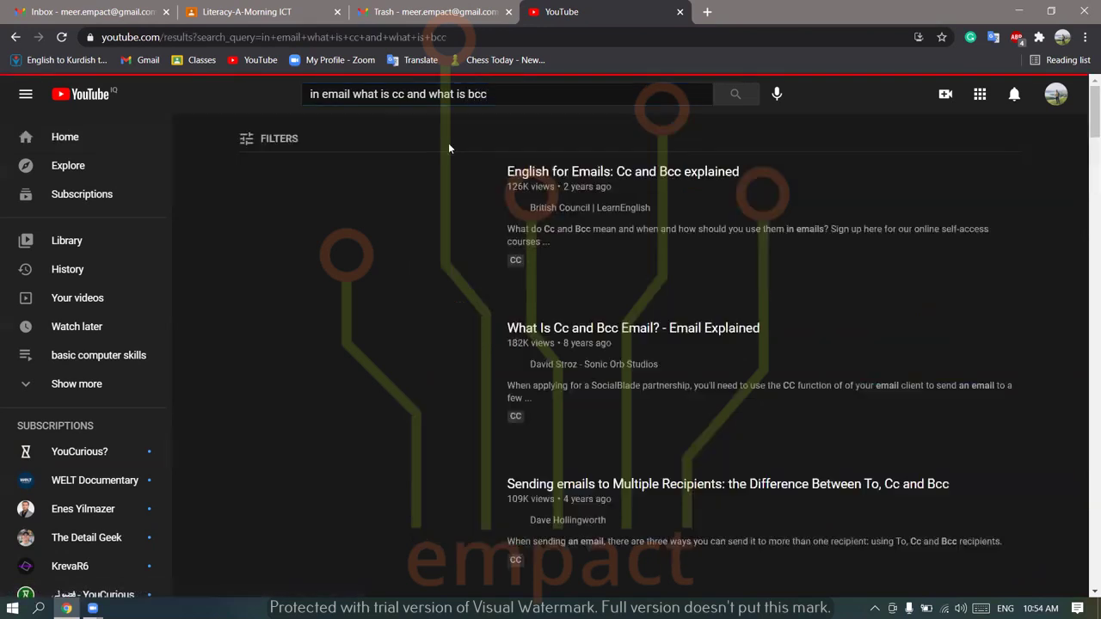
- Refine the video search to "in email what is cc and what is bcc animation" and browse the results
left_click(495, 93)
type("a")
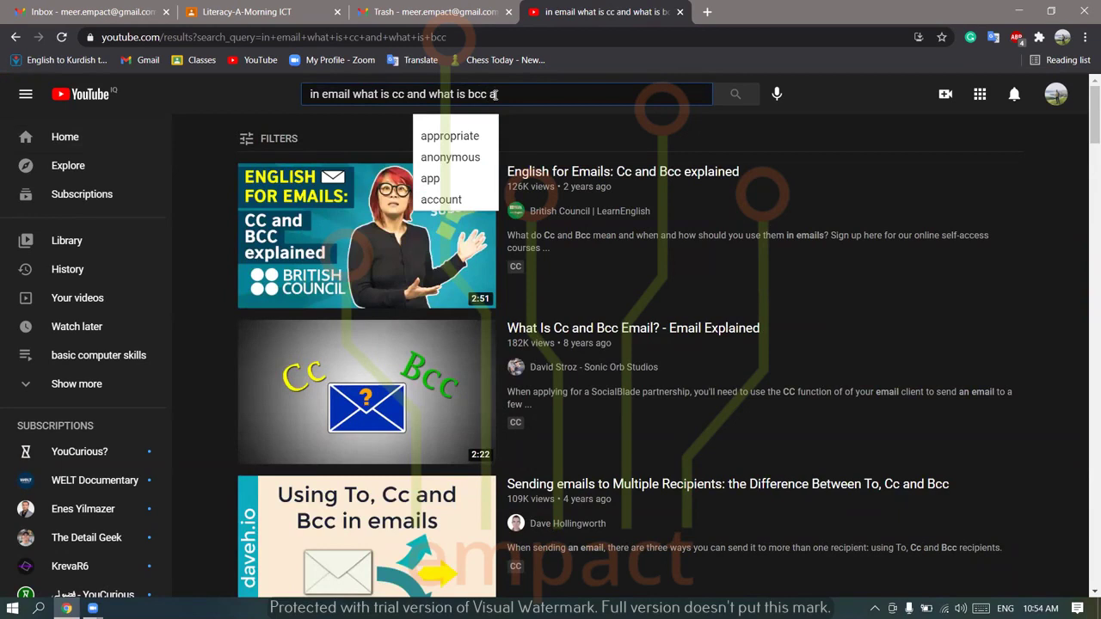
type("nimati")
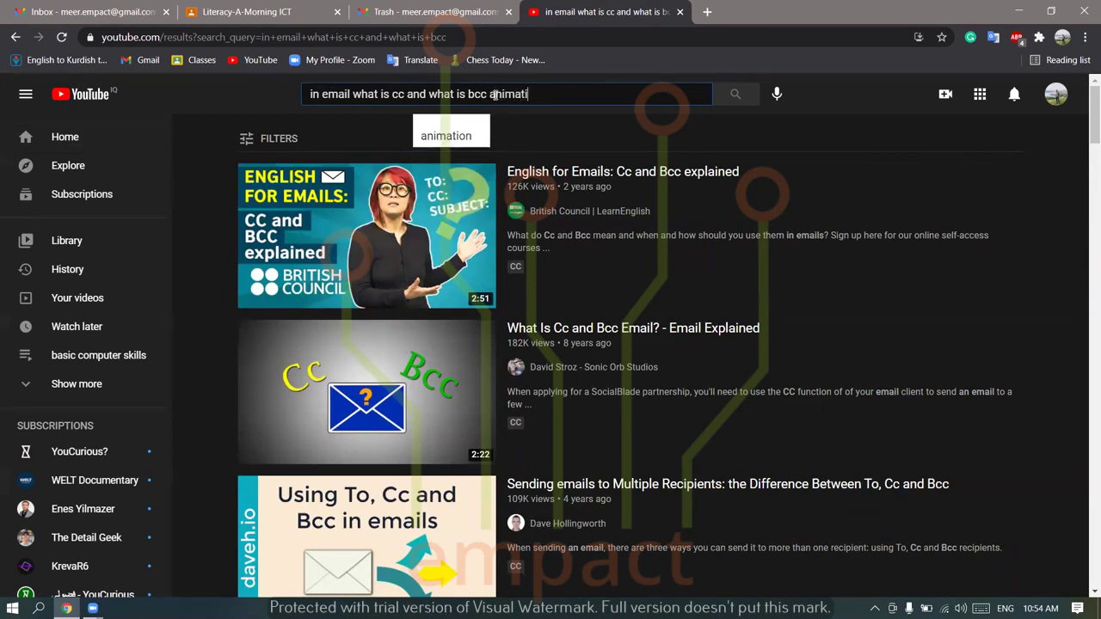
type("on")
key("Return")
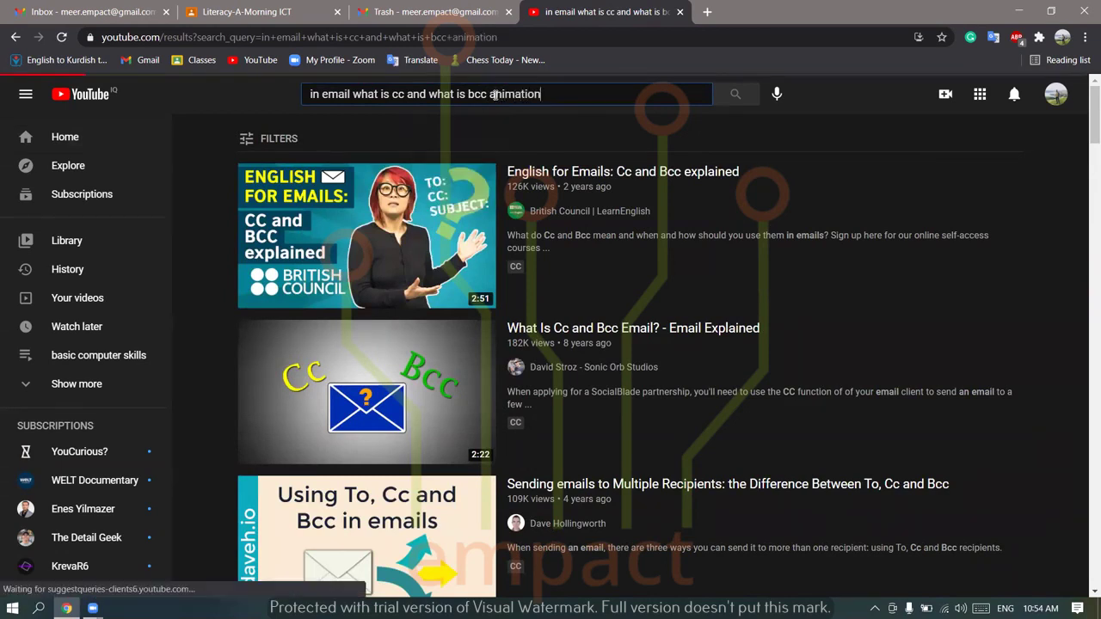
scroll(403, 293, "down", 2)
scroll(403, 292, "down", 1)
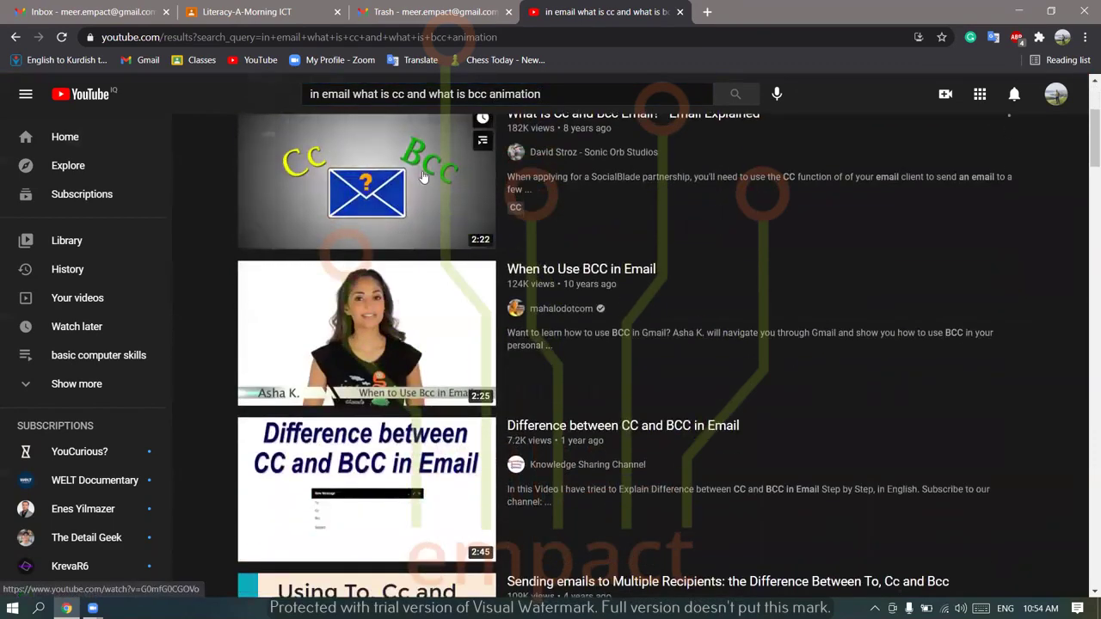
- Look further down the video results for a suitable animated explanation of Cc and Bcc in e-mail
scroll(396, 309, "down", 2)
scroll(393, 318, "down", 2)
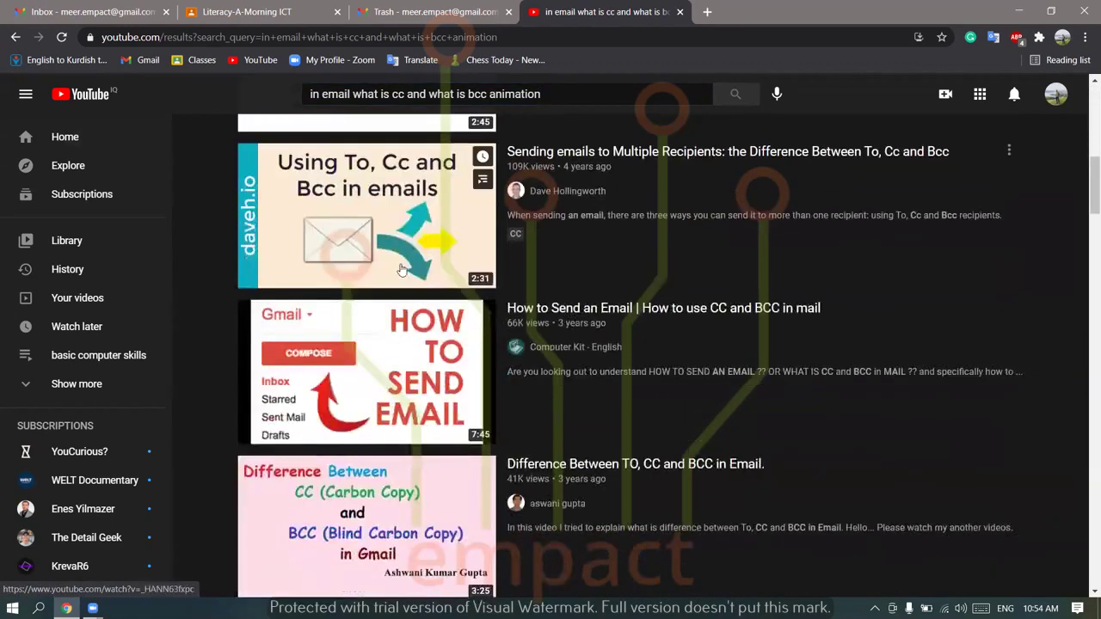
scroll(403, 265, "down", 2)
scroll(404, 265, "down", 3)
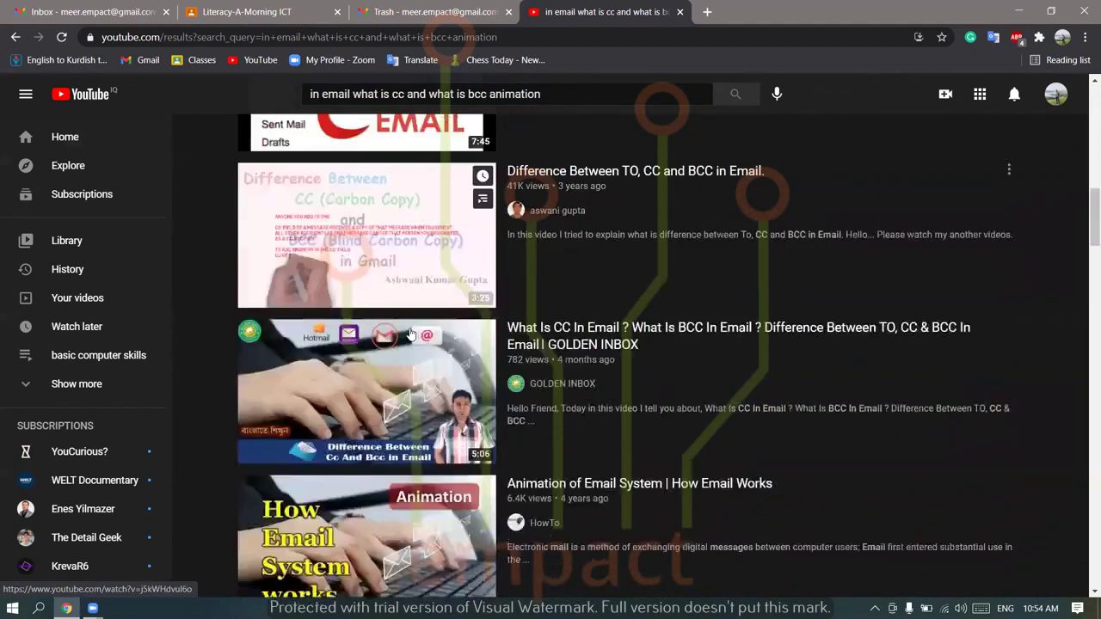
scroll(415, 239, "down", 2)
scroll(419, 282, "down", 1)
scroll(419, 276, "up", 1)
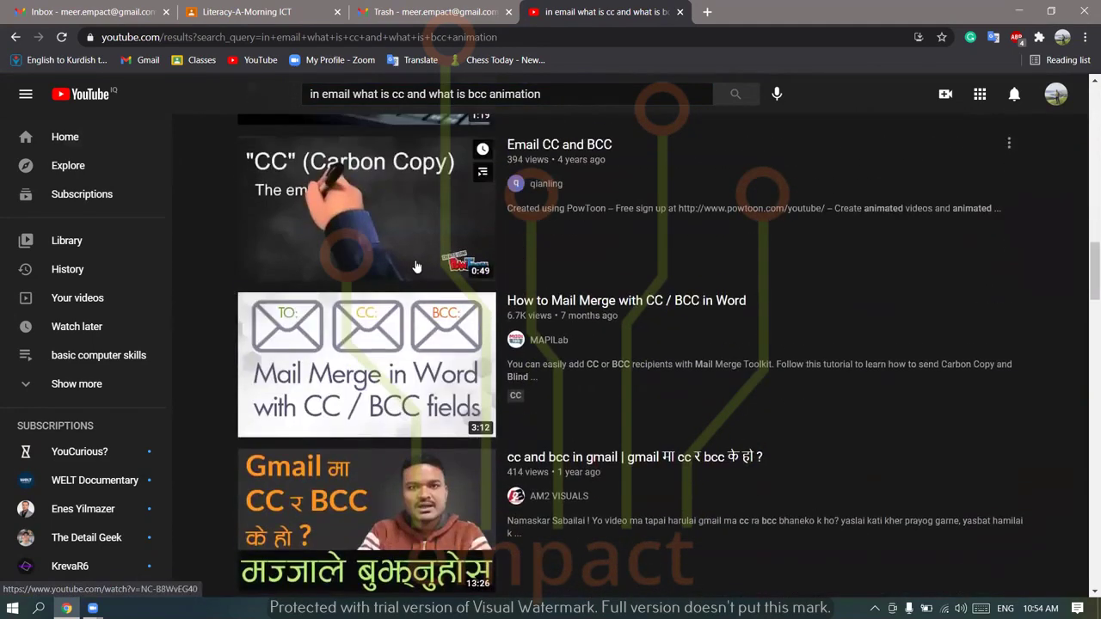
scroll(404, 258, "down", 3)
scroll(389, 256, "down", 3)
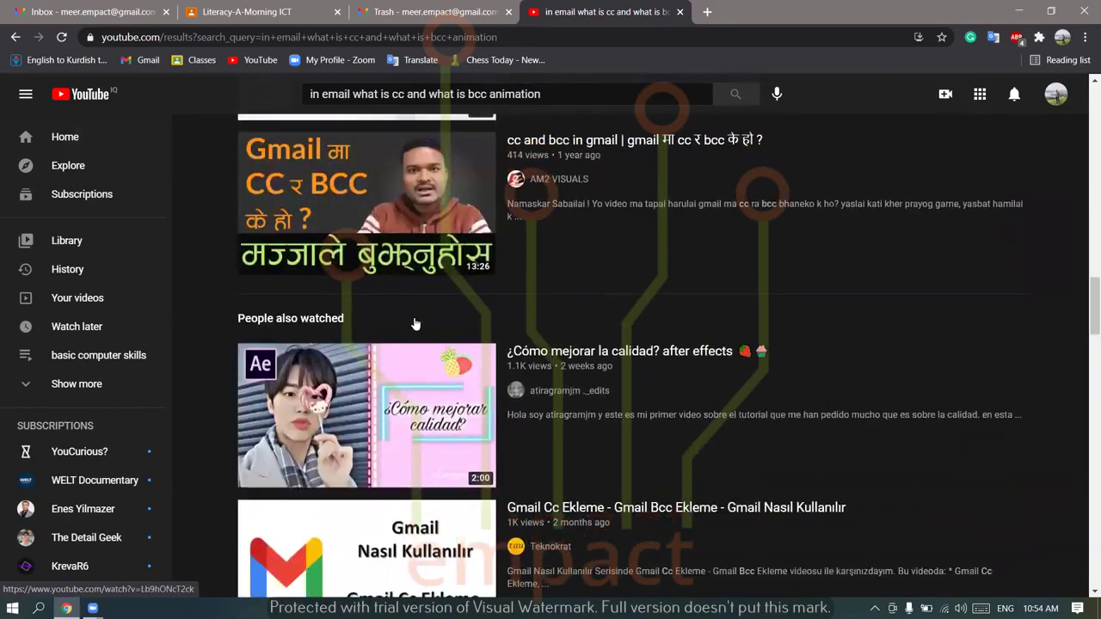
scroll(444, 357, "down", 3)
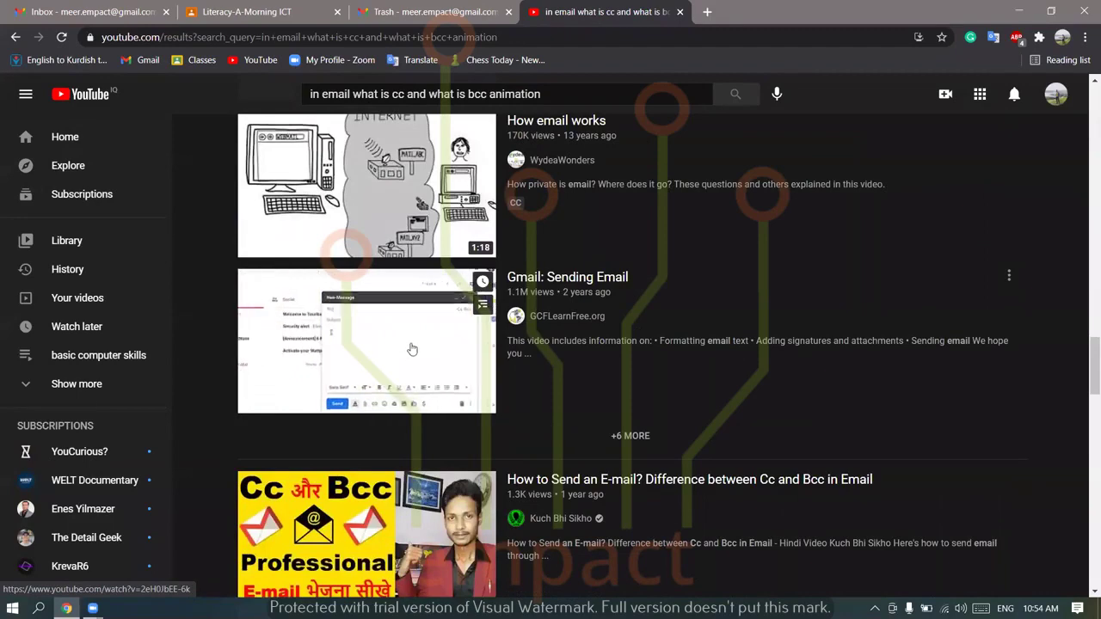
scroll(409, 349, "down", 6)
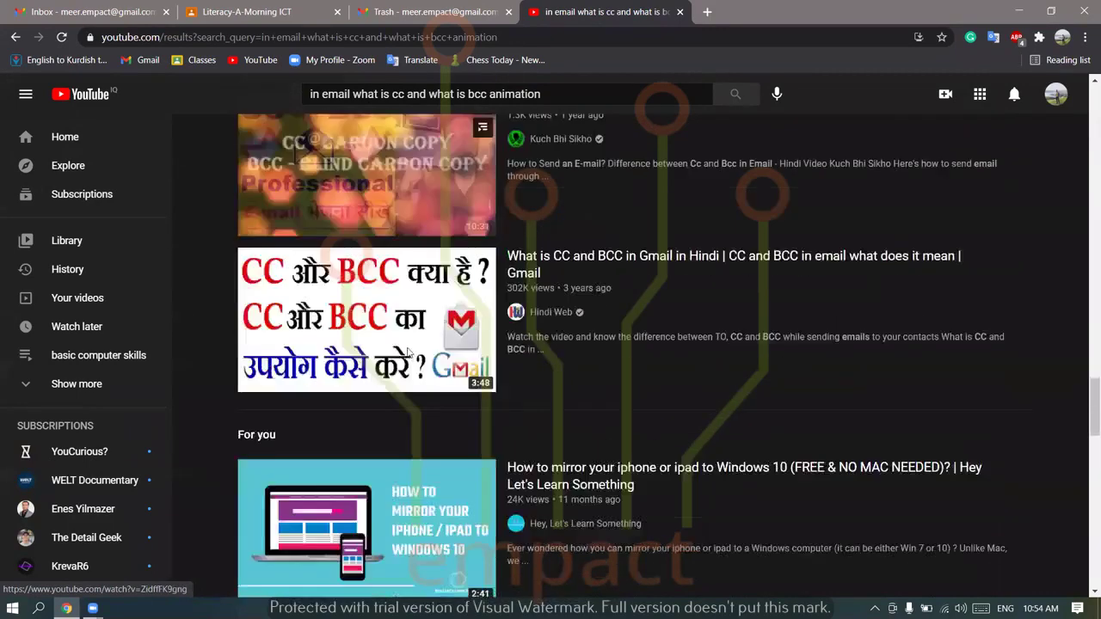
scroll(413, 322, "down", 3)
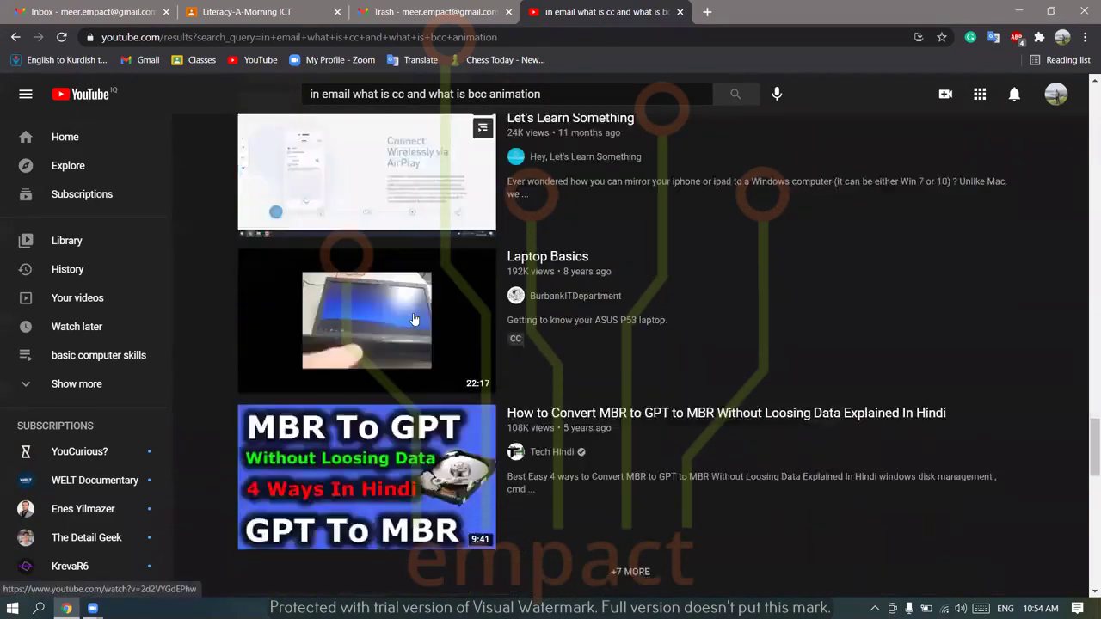